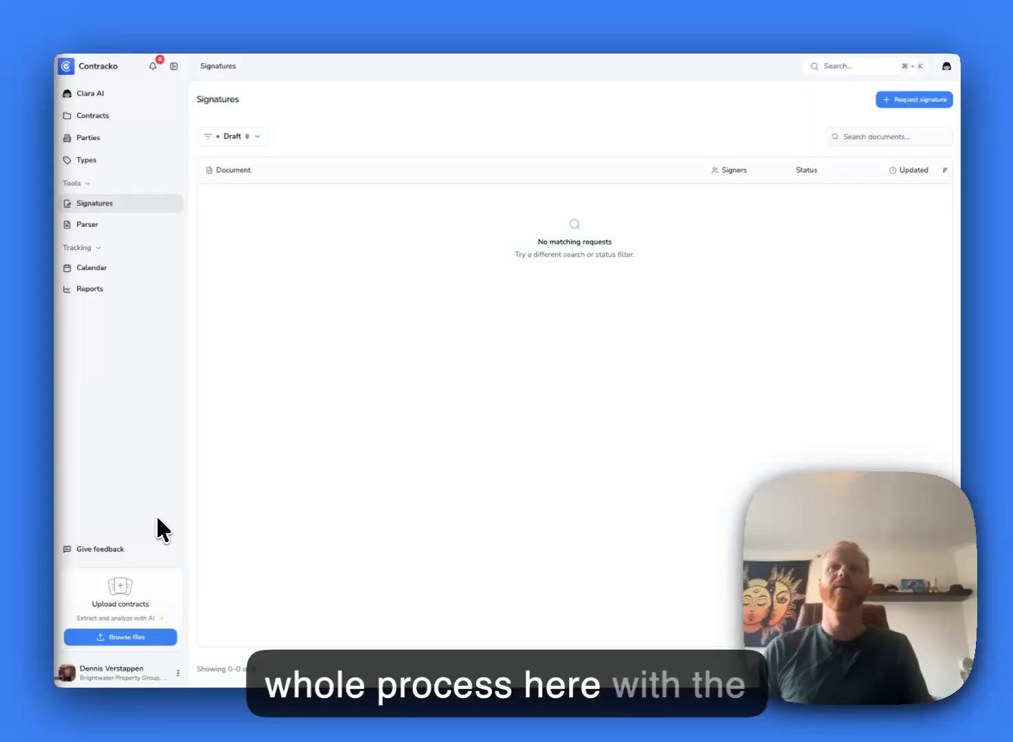
- Start a new signature request with the office lease PDF uploaded
left_click(177, 713)
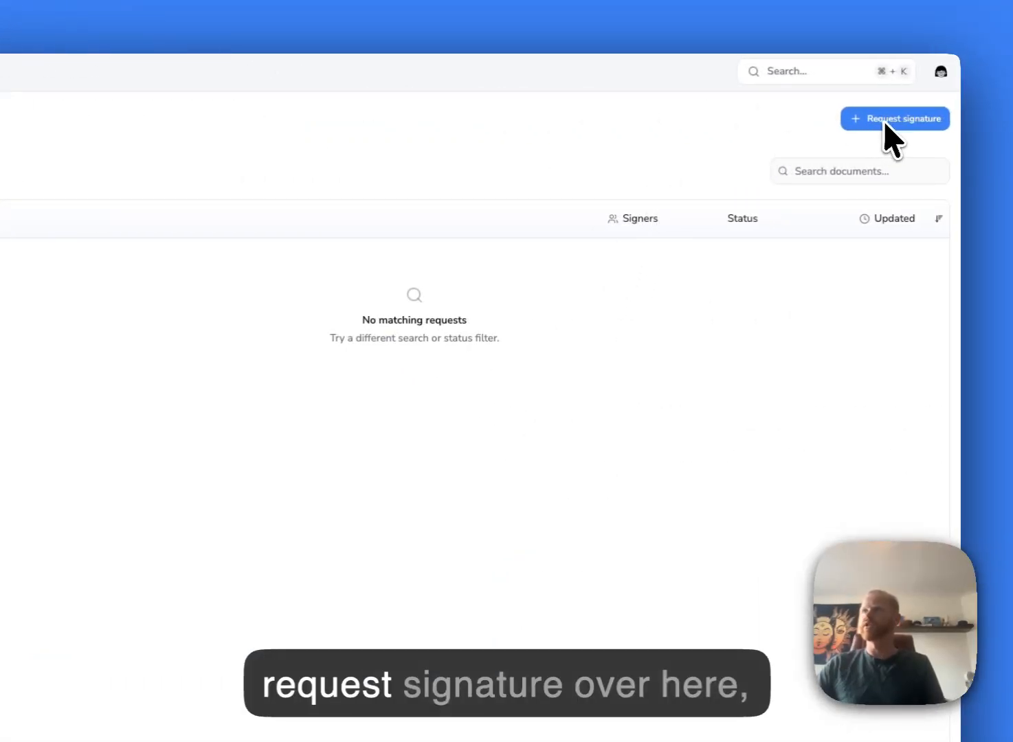
left_click(892, 118)
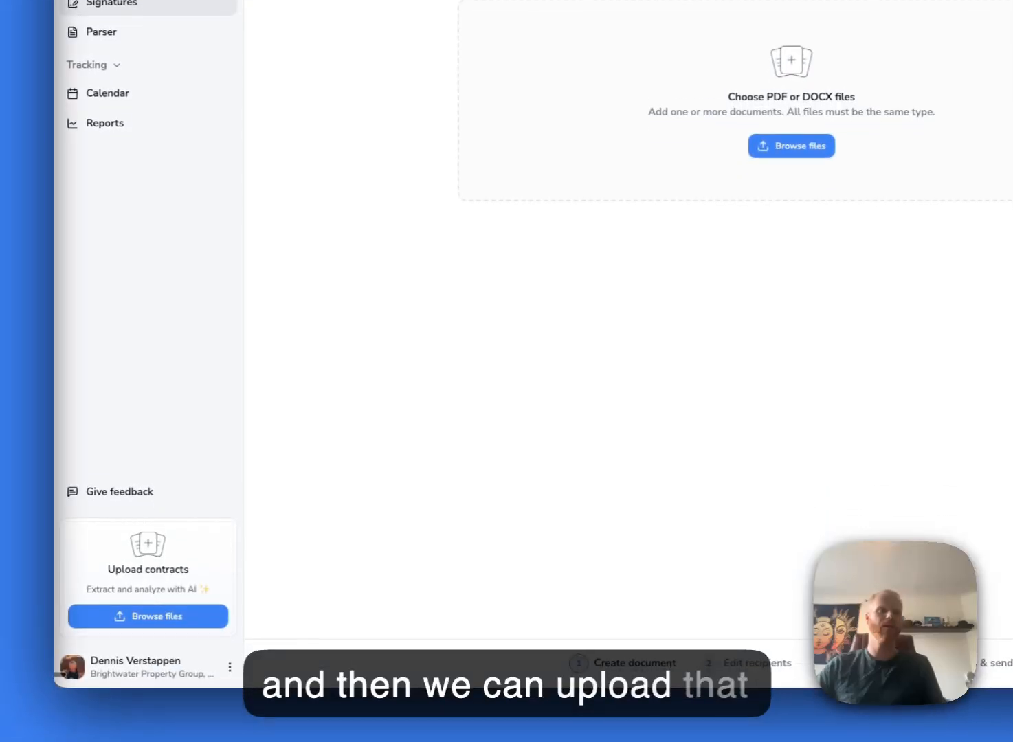
left_click_drag(54, 287, 748, 300)
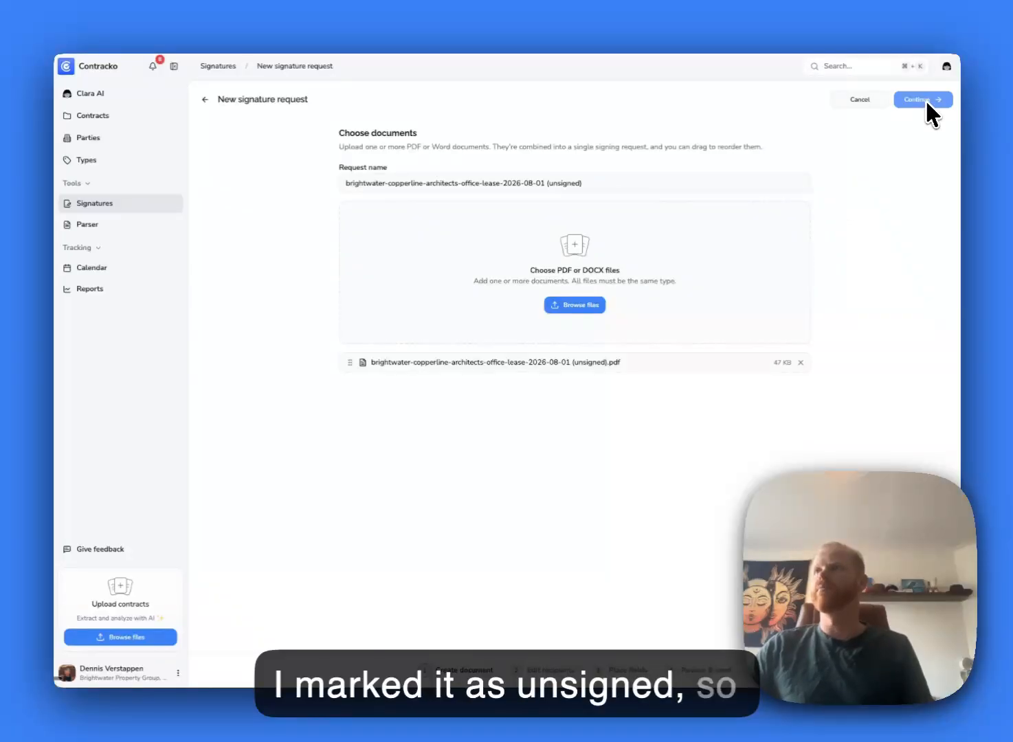
left_click(924, 99)
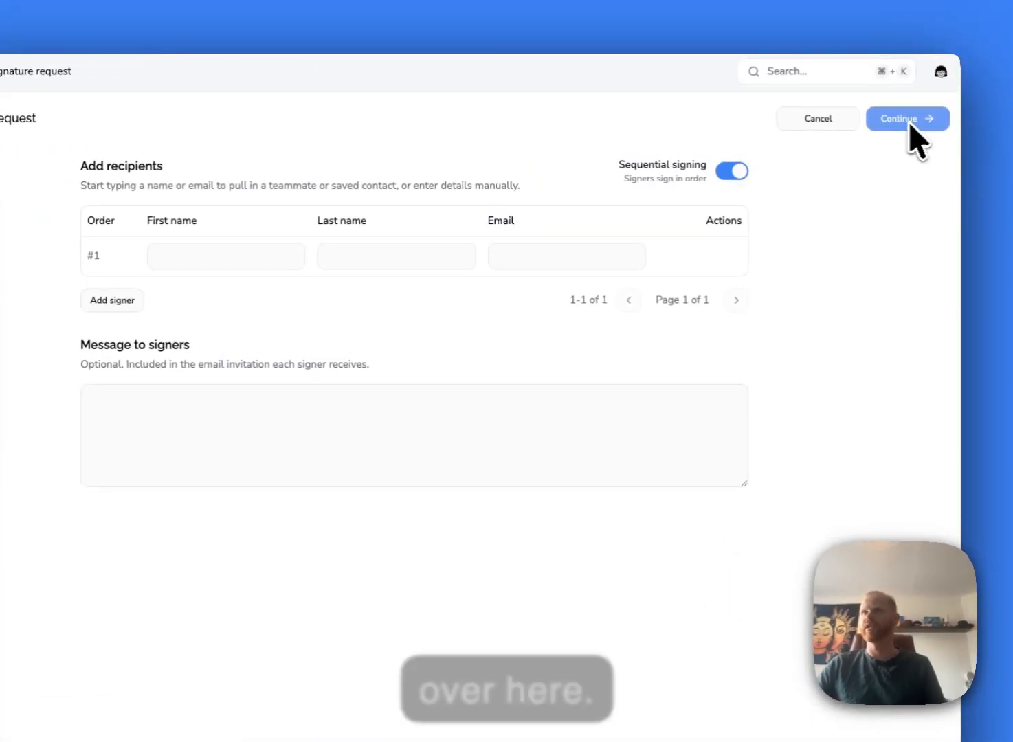
- Remove ' (unsigned)' from the request name and continue to recipients
left_click(197, 118)
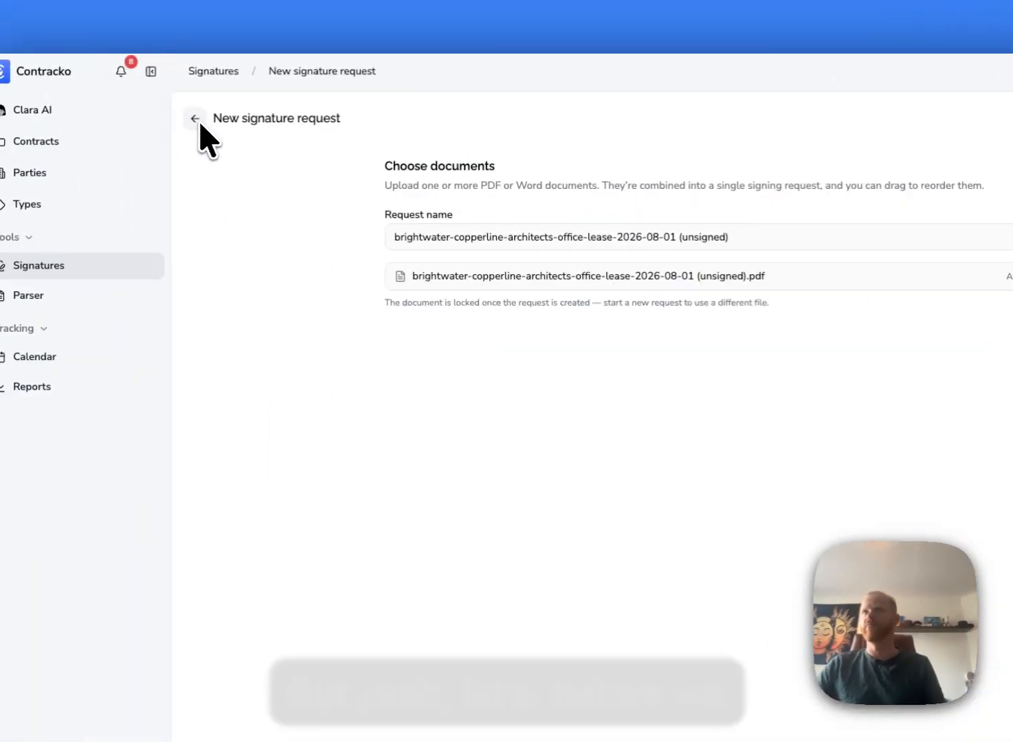
left_click(399, 237)
left_click_drag(419, 237, 550, 239)
key("BackSpace")
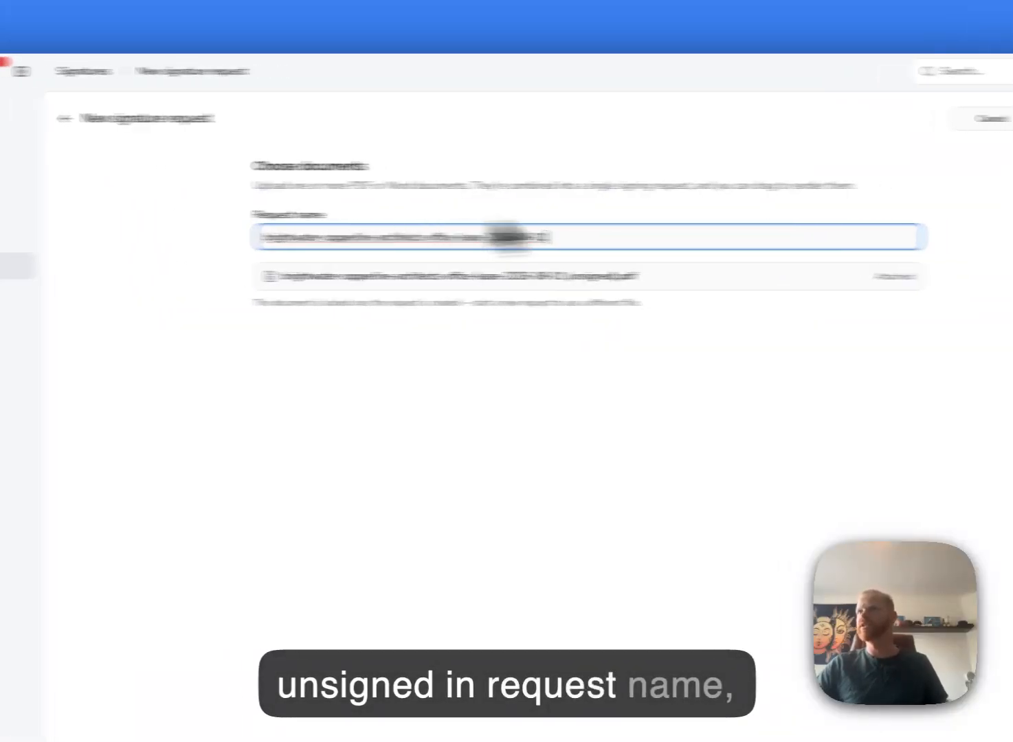
left_click(909, 121)
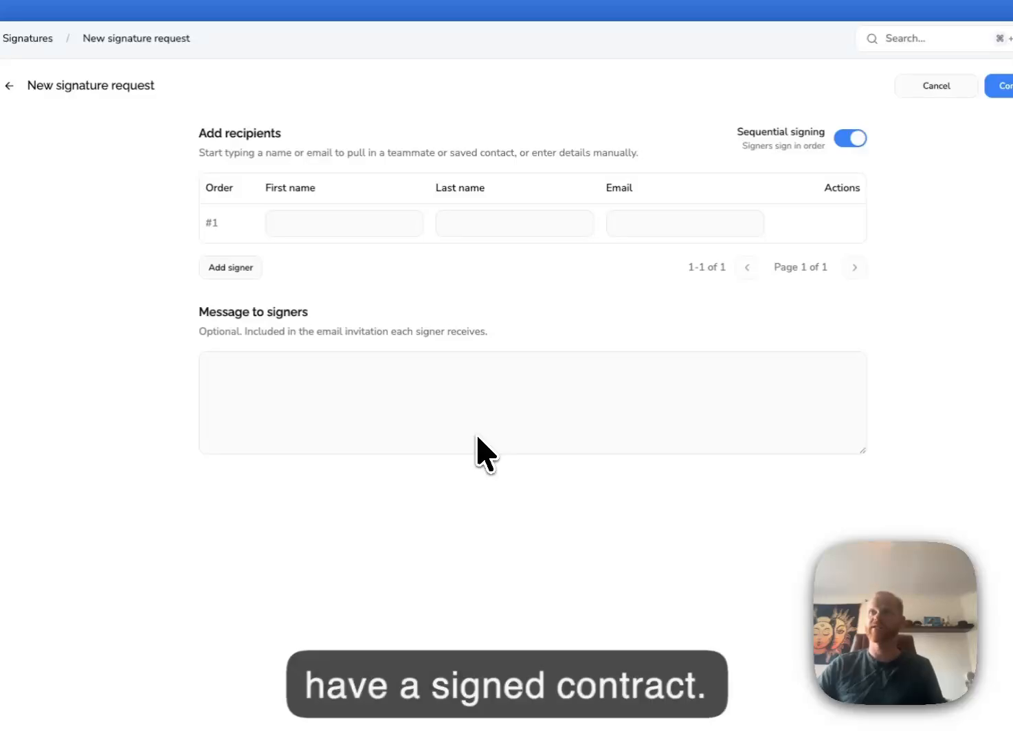
- Fill signer #1 from the saved contact and add a second signer row
left_click(351, 222)
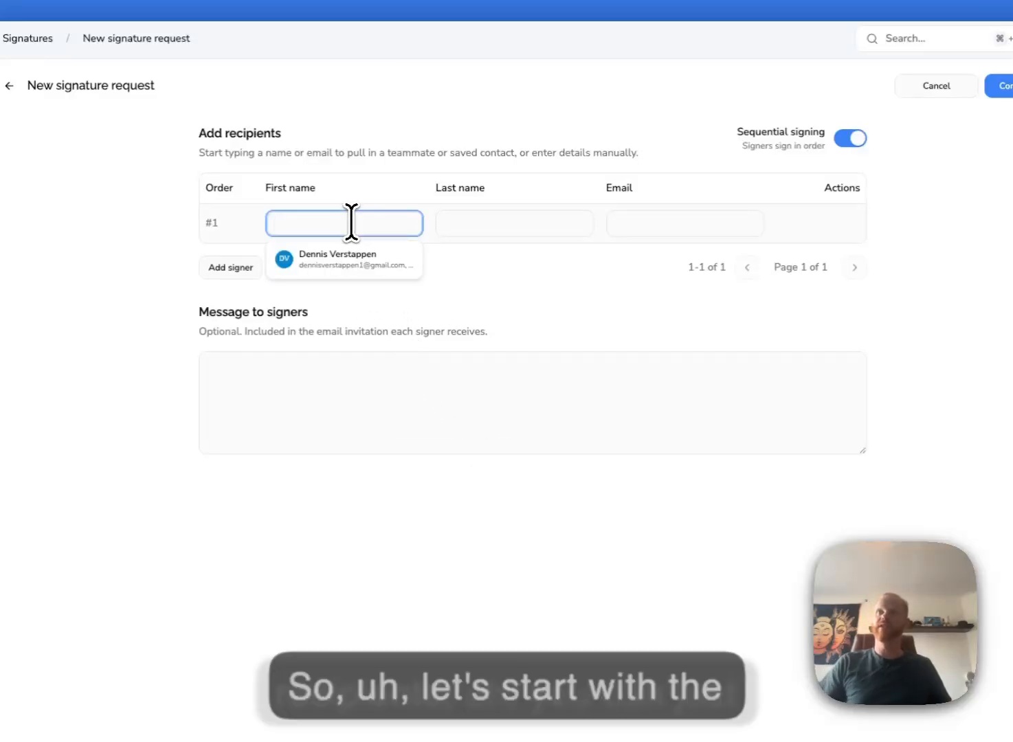
left_click(362, 259)
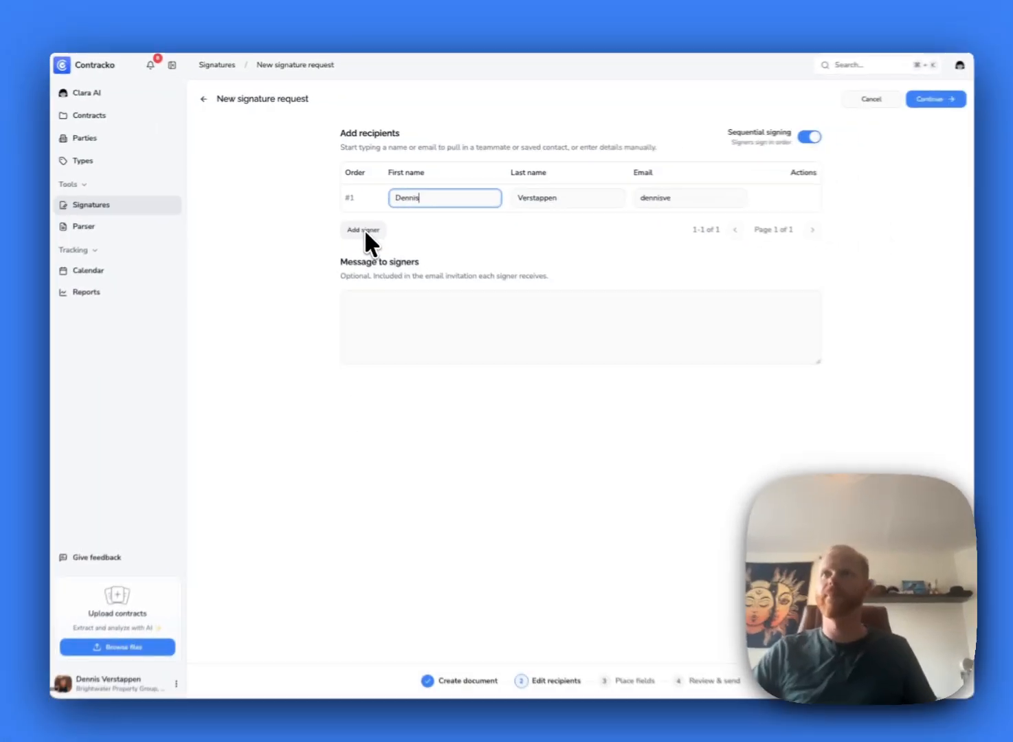
left_click(364, 230)
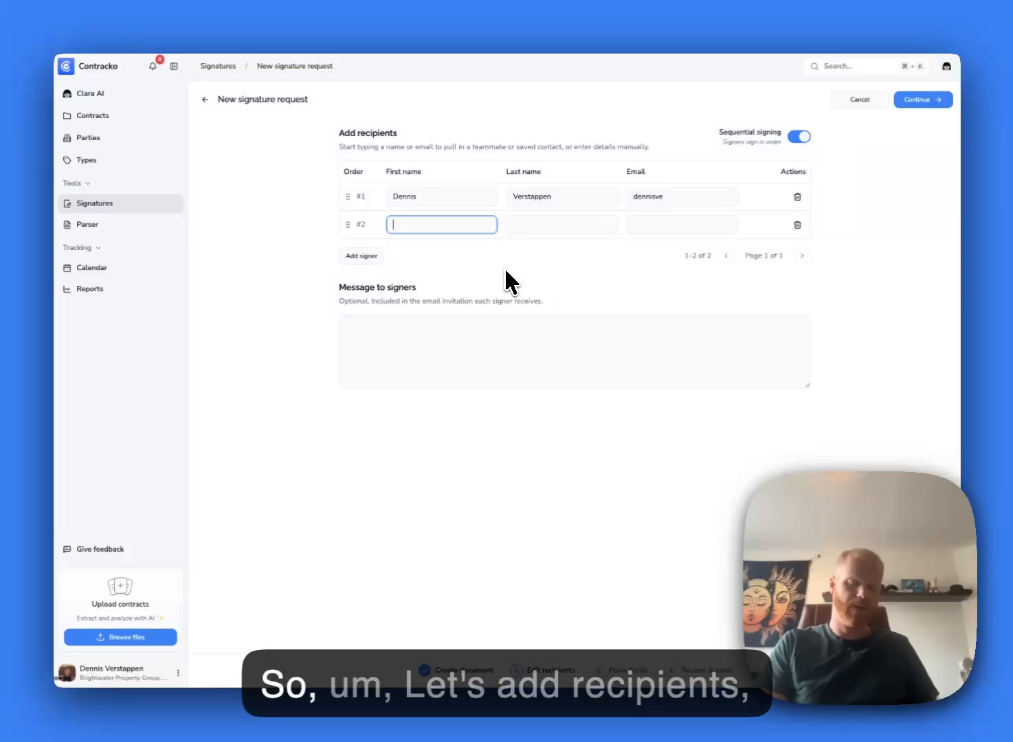
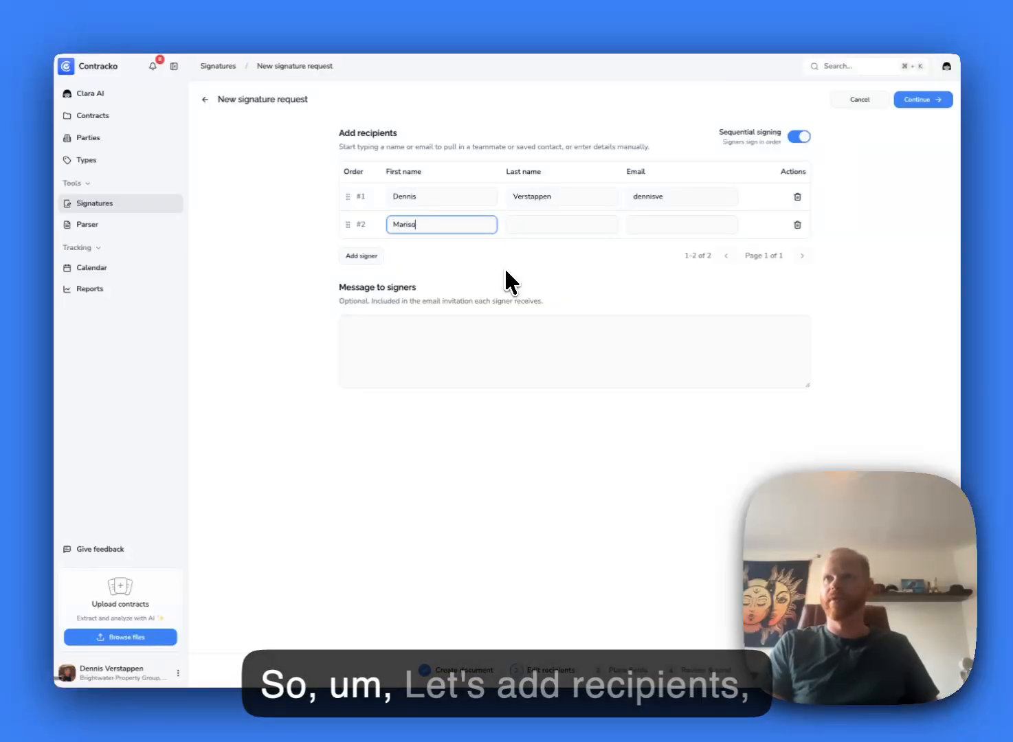
- Enter the tenant representative's first name, last name and e-mail, plus the message 'Please sign'
key("Tab")
key("Tab")
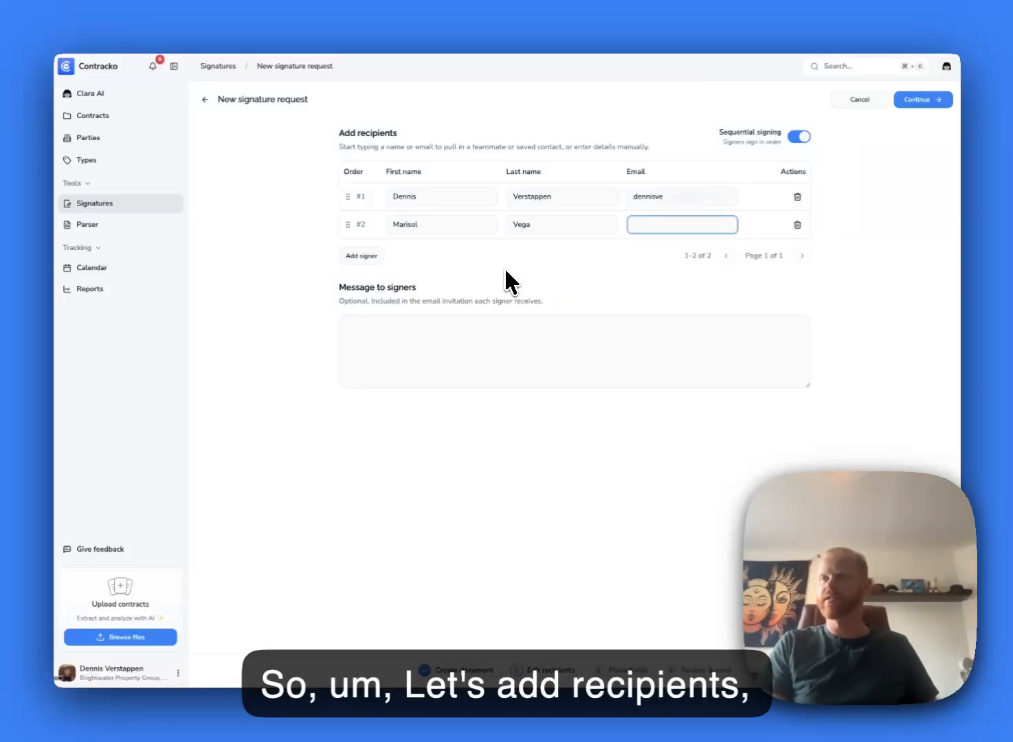
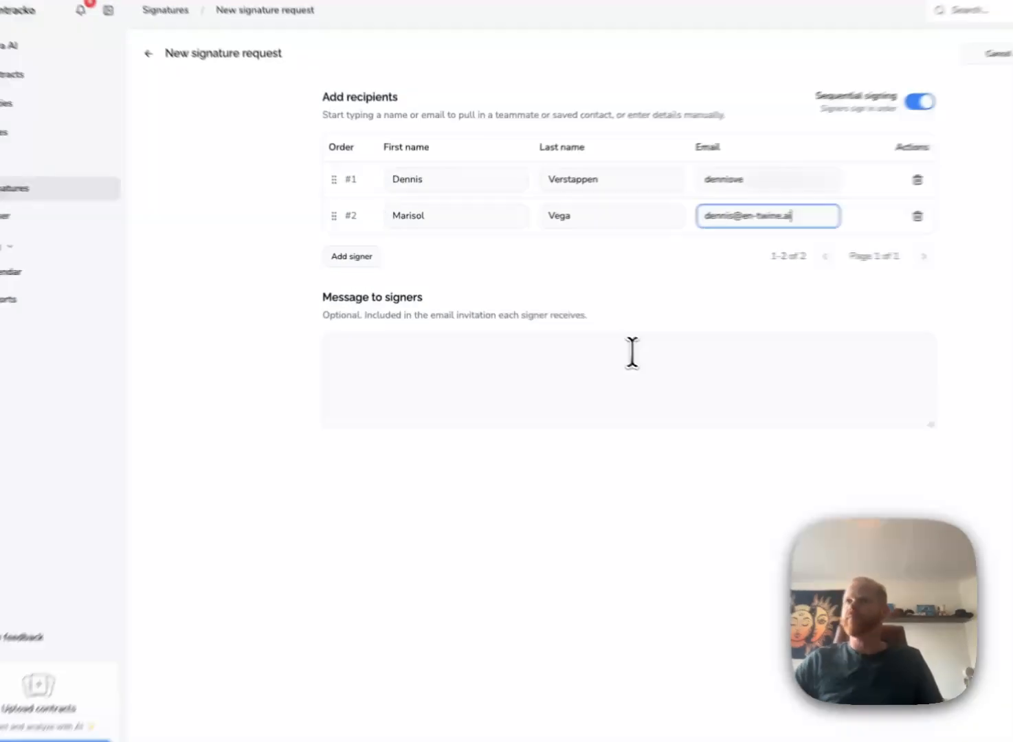
left_click(535, 333)
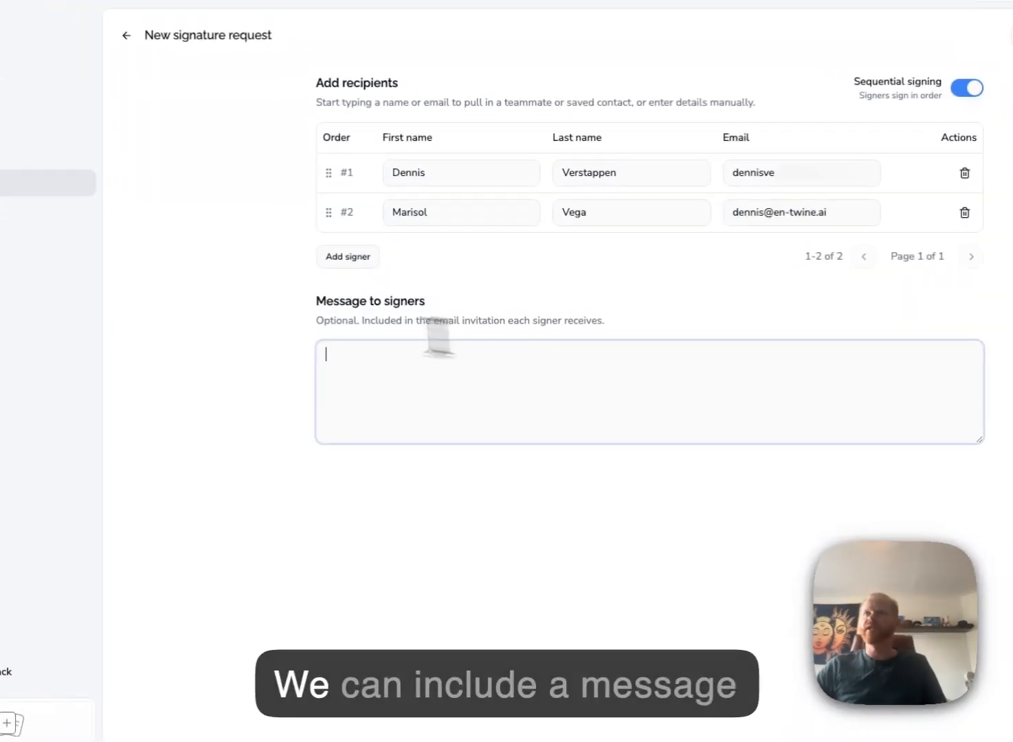
type("P")
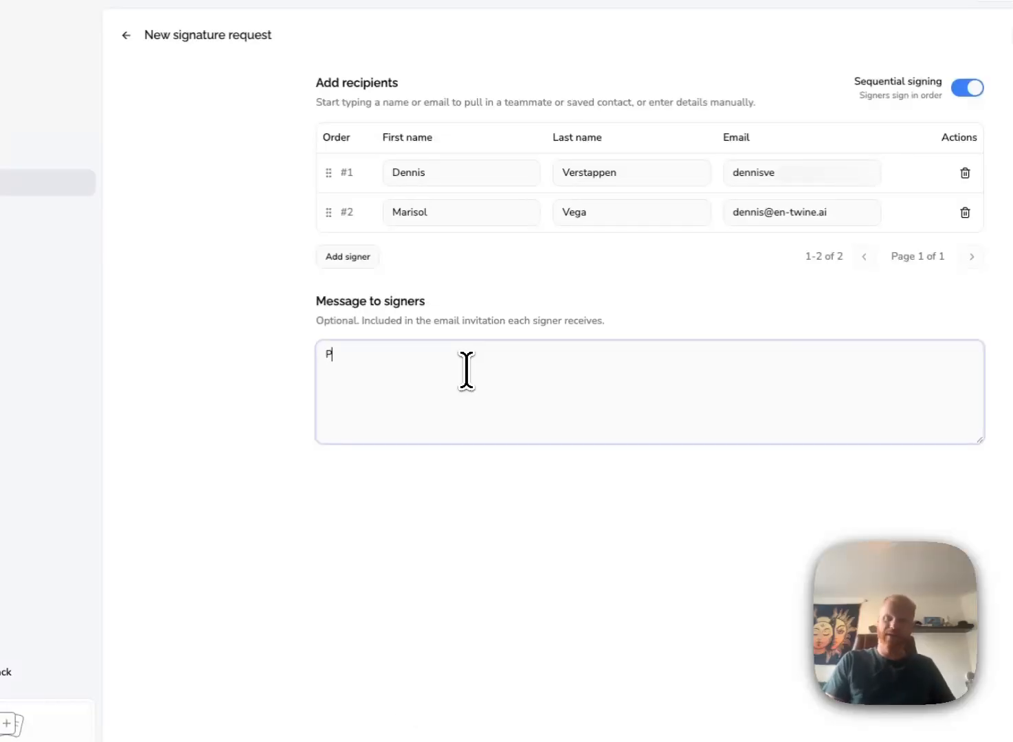
type("lease sign")
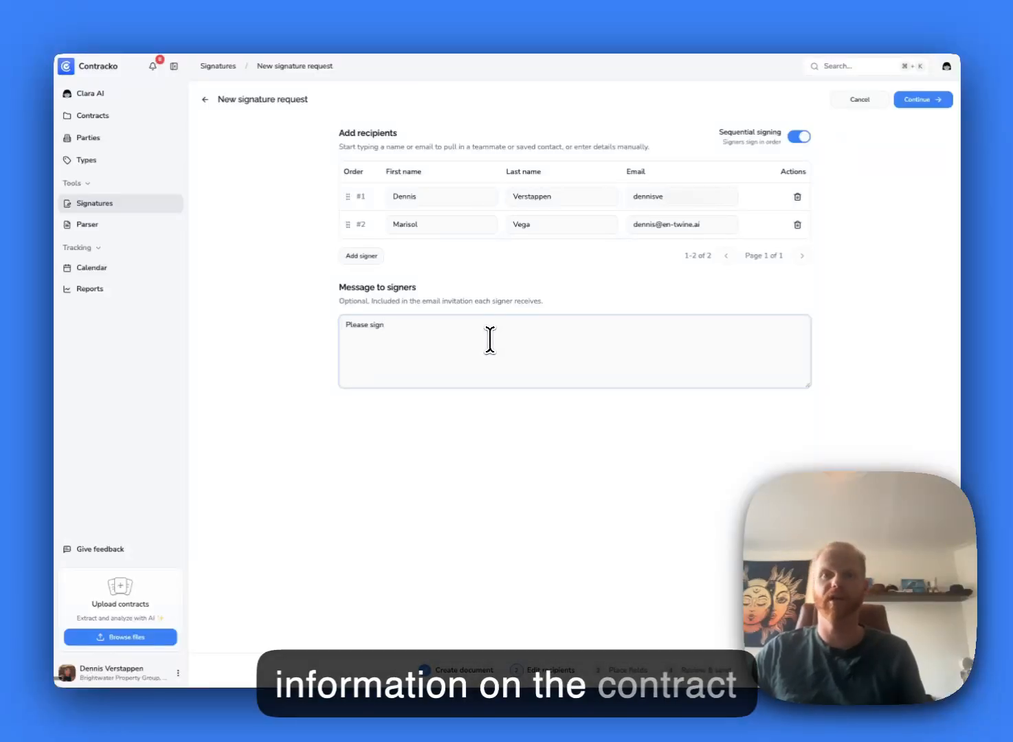
- Advance to field placement and scroll the lease down to its Execution signature page
left_click(921, 99)
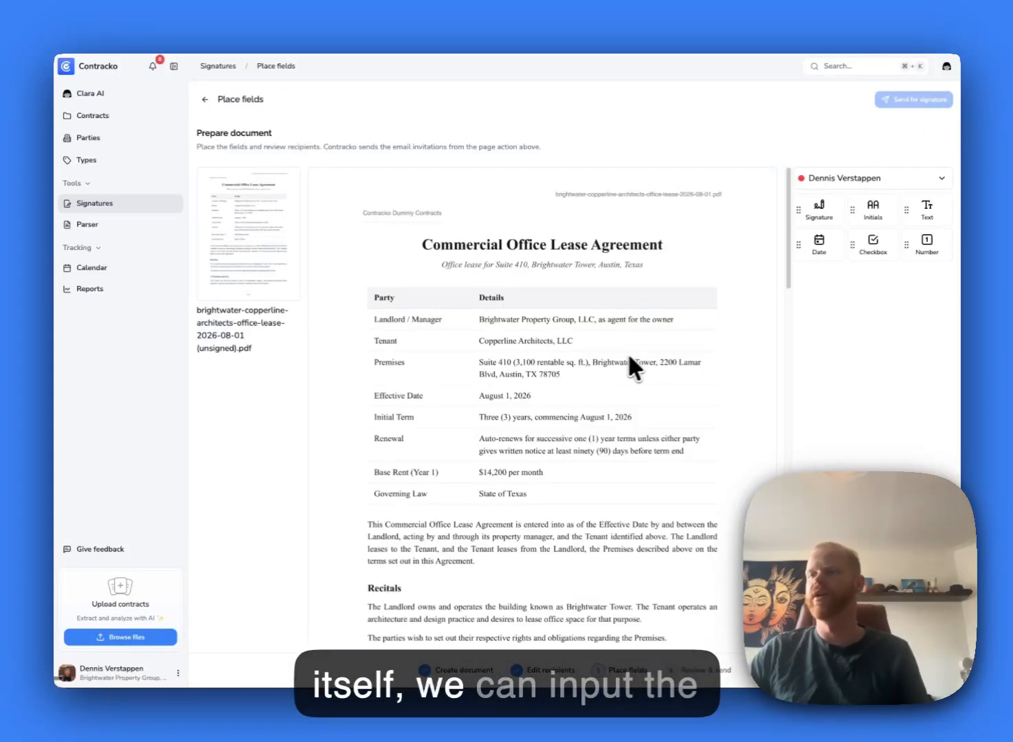
left_click_drag(788, 250, 778, 444)
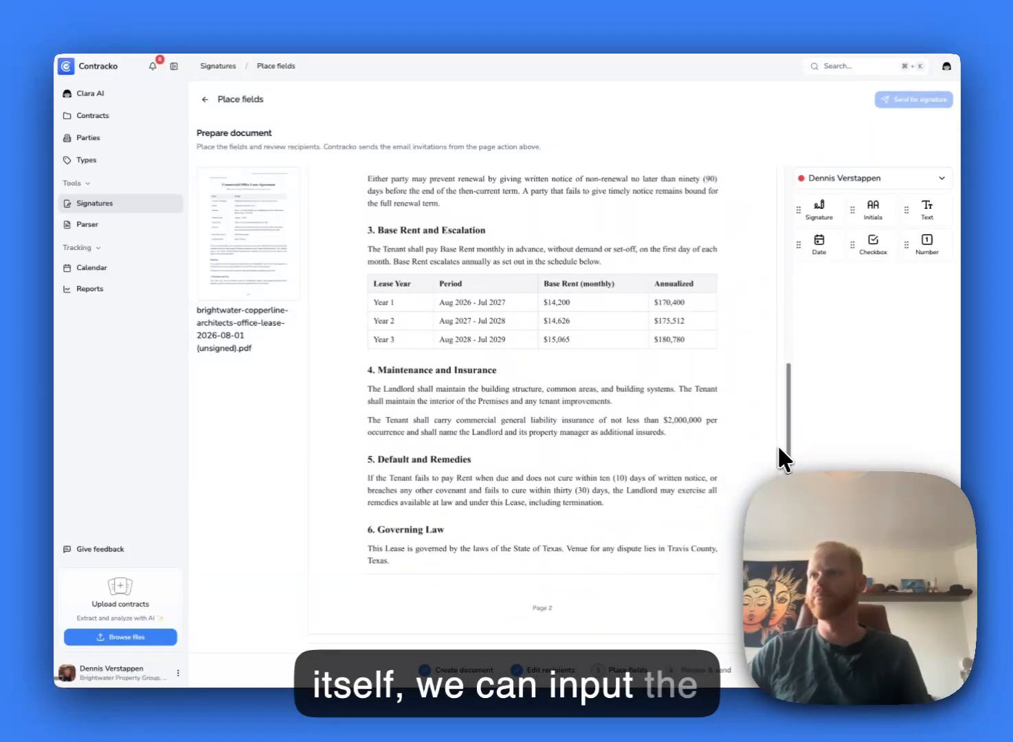
scroll(777, 443, "down", 7)
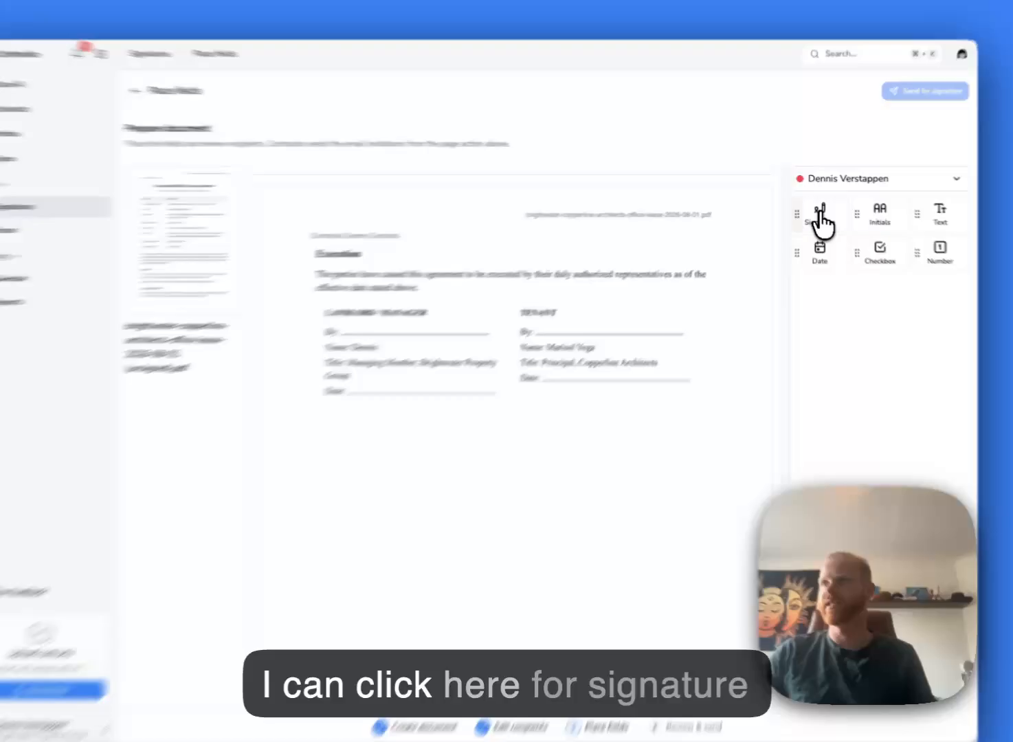
- Place a signature field on the landlord's By line, named with his first name plus 'Signature'
left_click(819, 212)
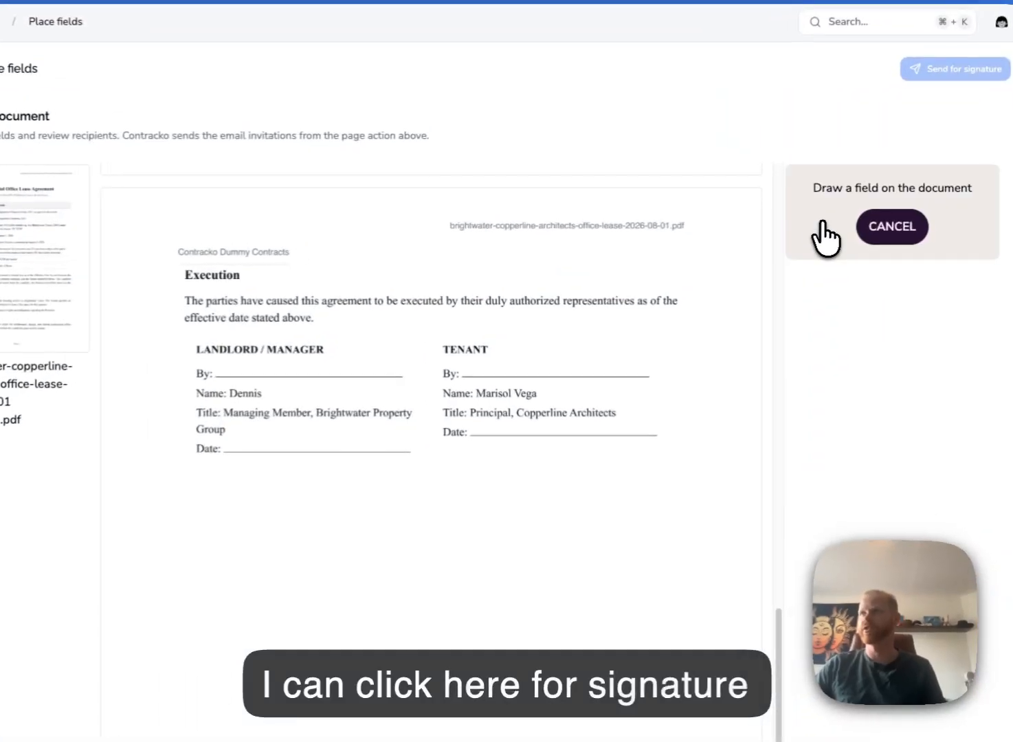
mouse_move(298, 334)
left_mouse_down()
mouse_move(428, 349)
mouse_move(504, 344)
left_mouse_up()
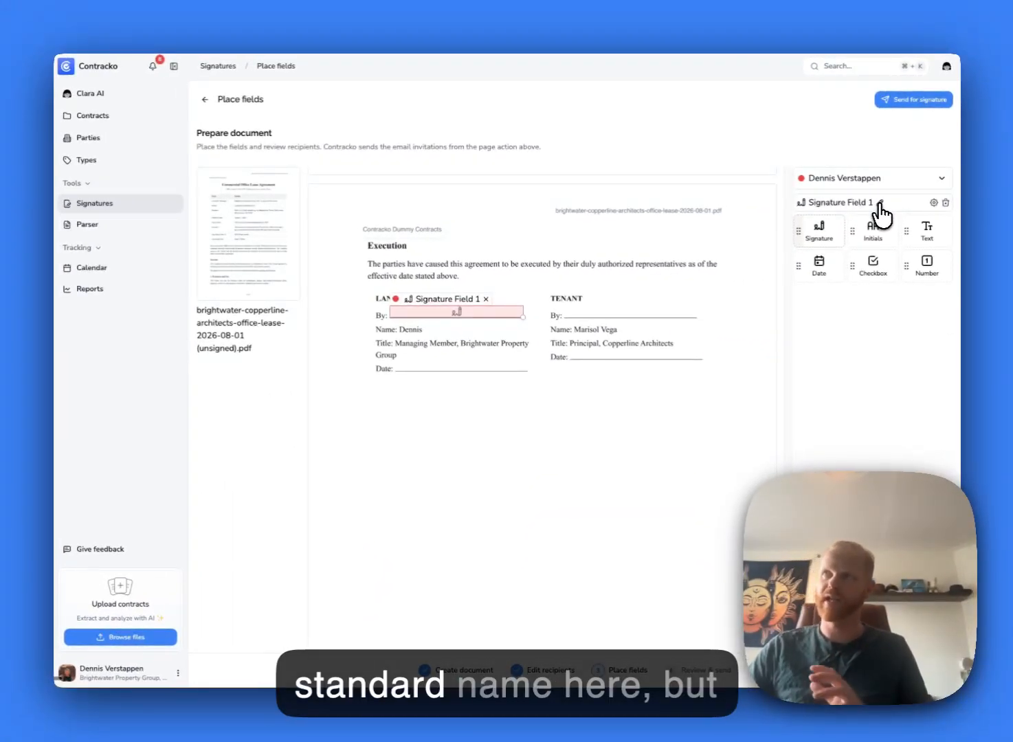
left_click(880, 203)
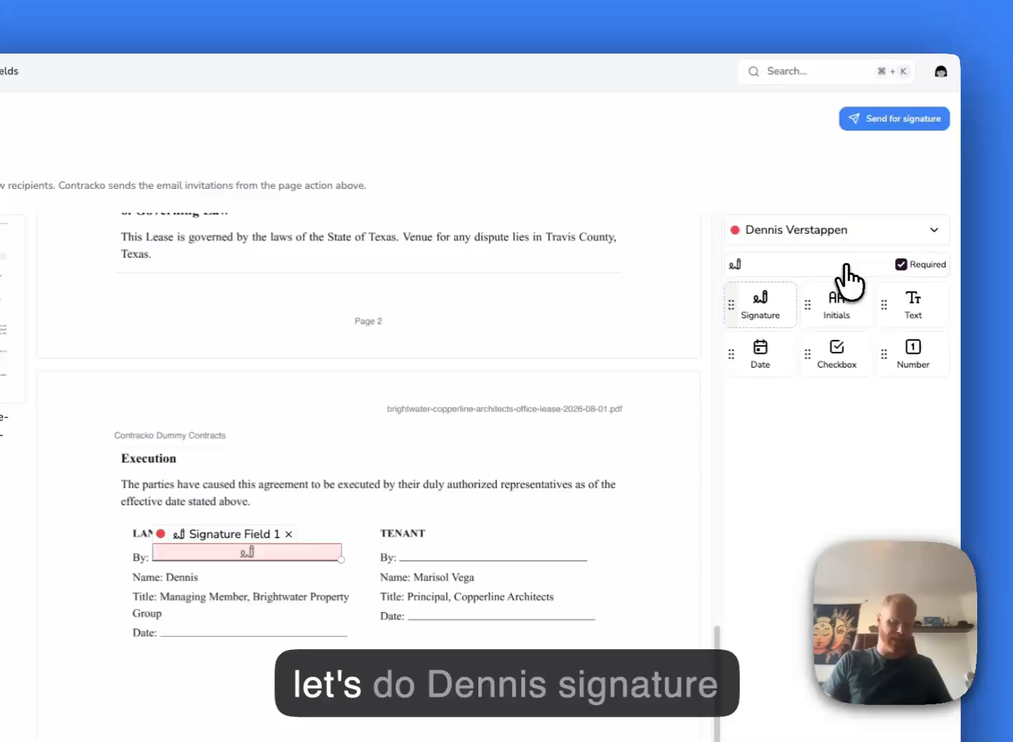
type("D")
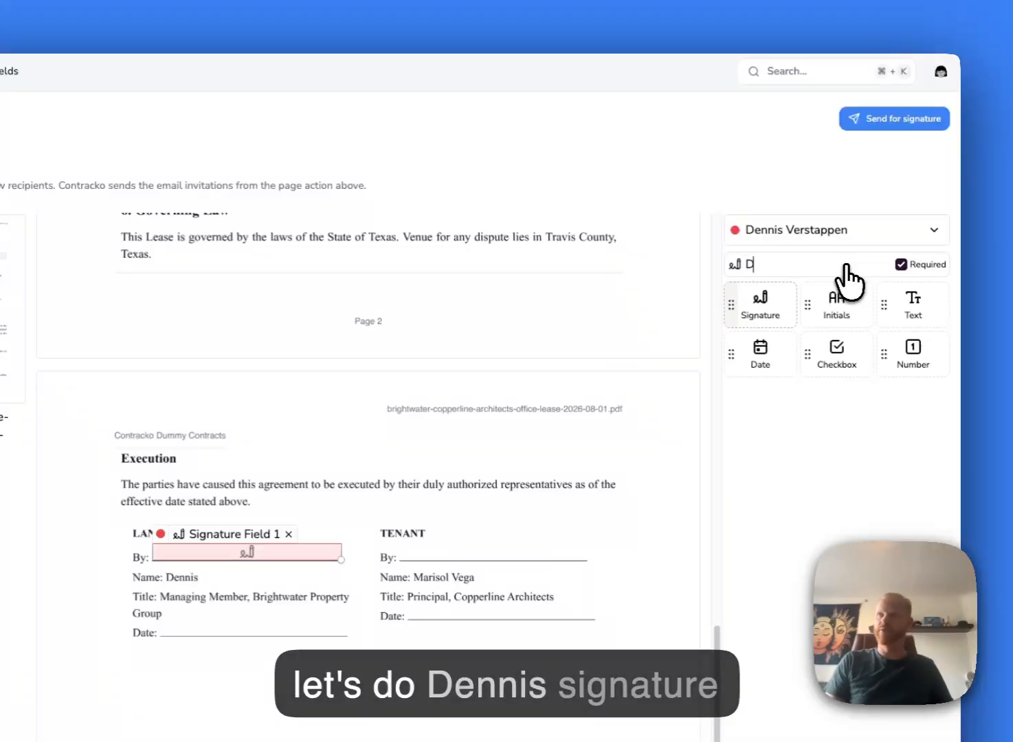
type("ennis")
type(" S")
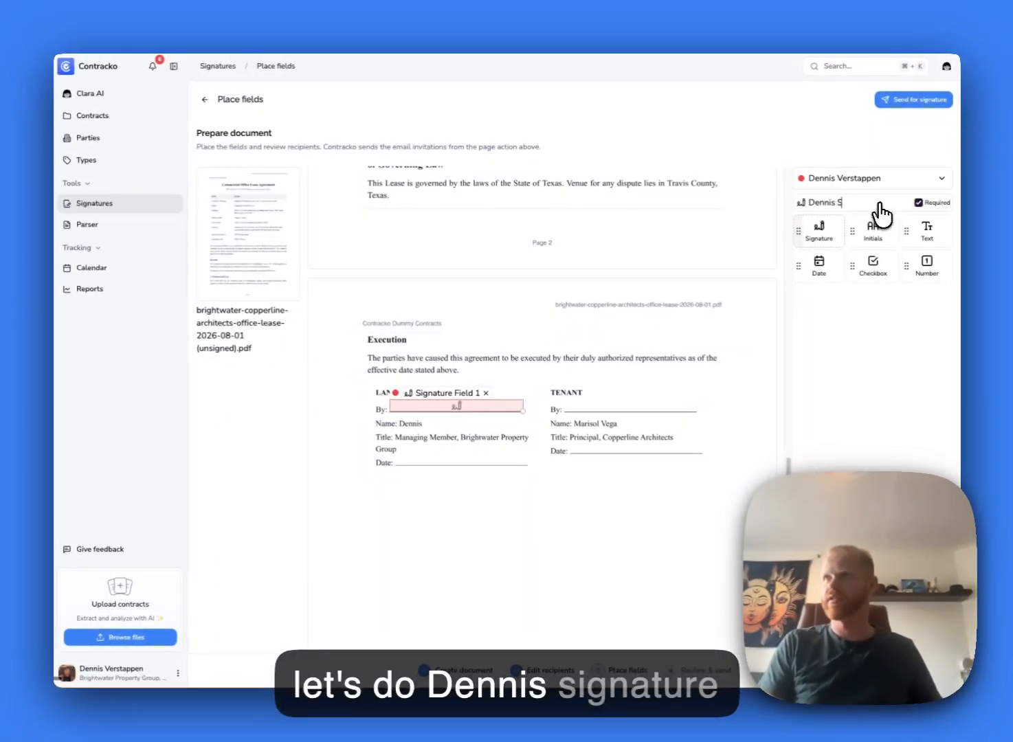
type("ignature")
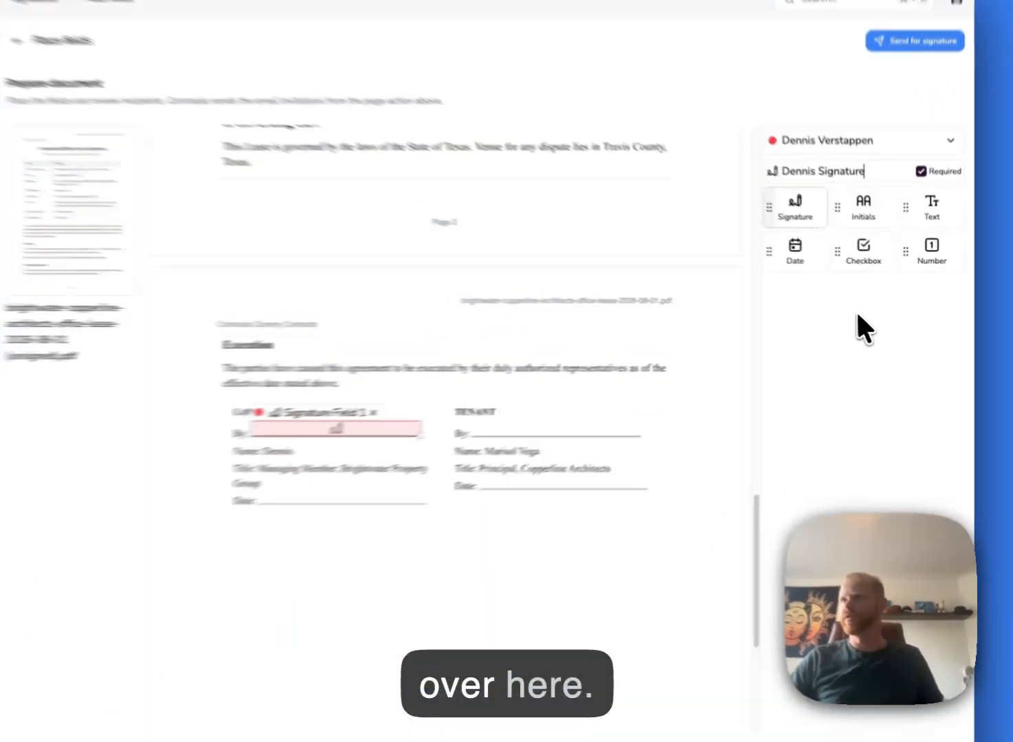
- Place a date field on the landlord's Date line and name it 'Today's Date'
left_click(795, 250)
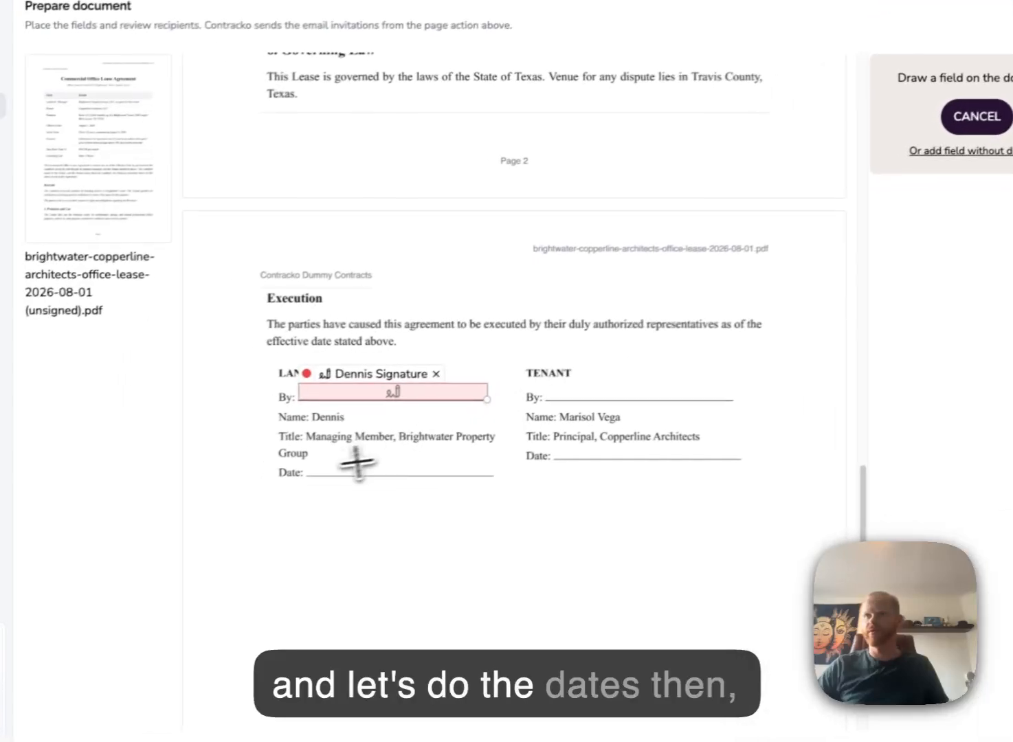
left_click_drag(311, 464, 501, 474)
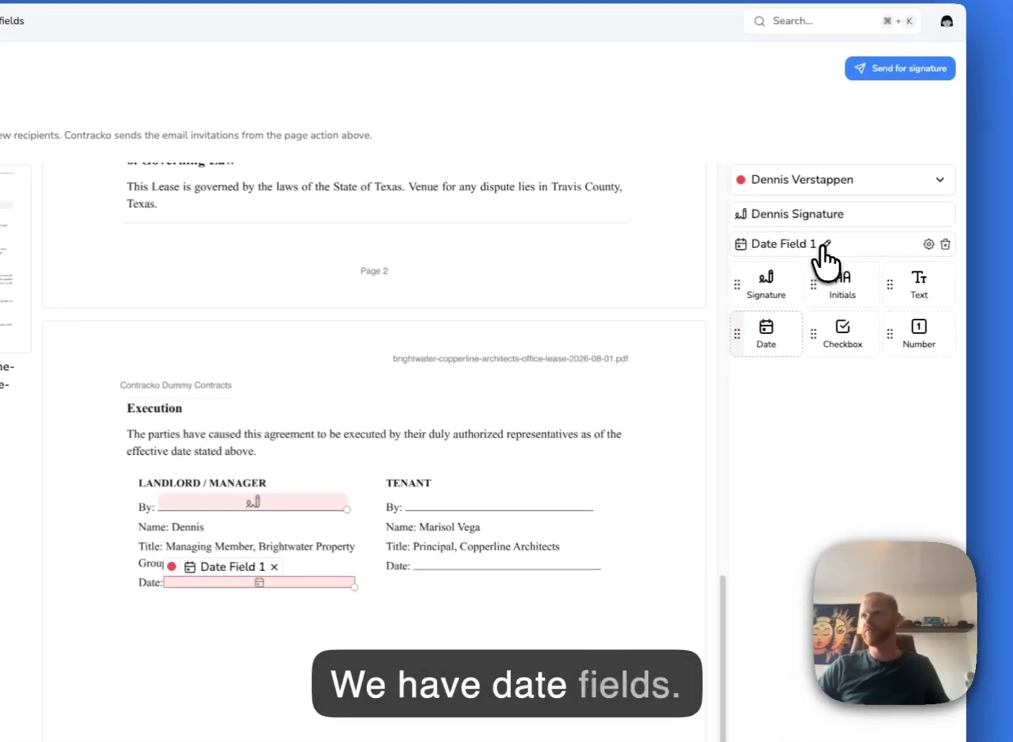
left_click(970, 131)
type("Today")
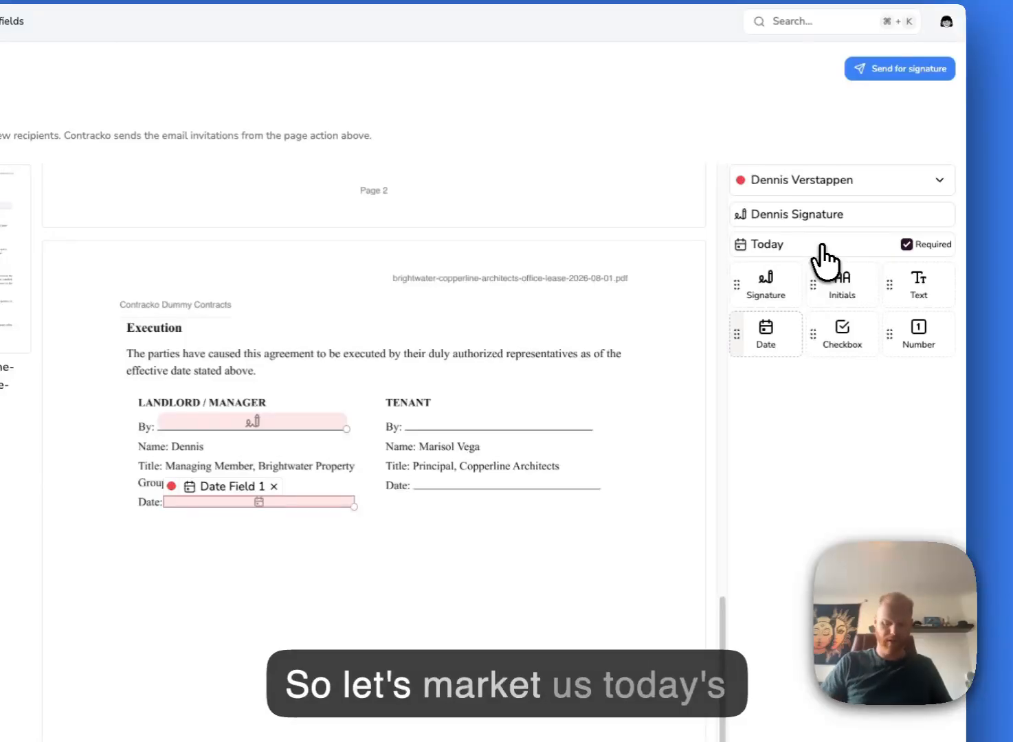
type("'s Date")
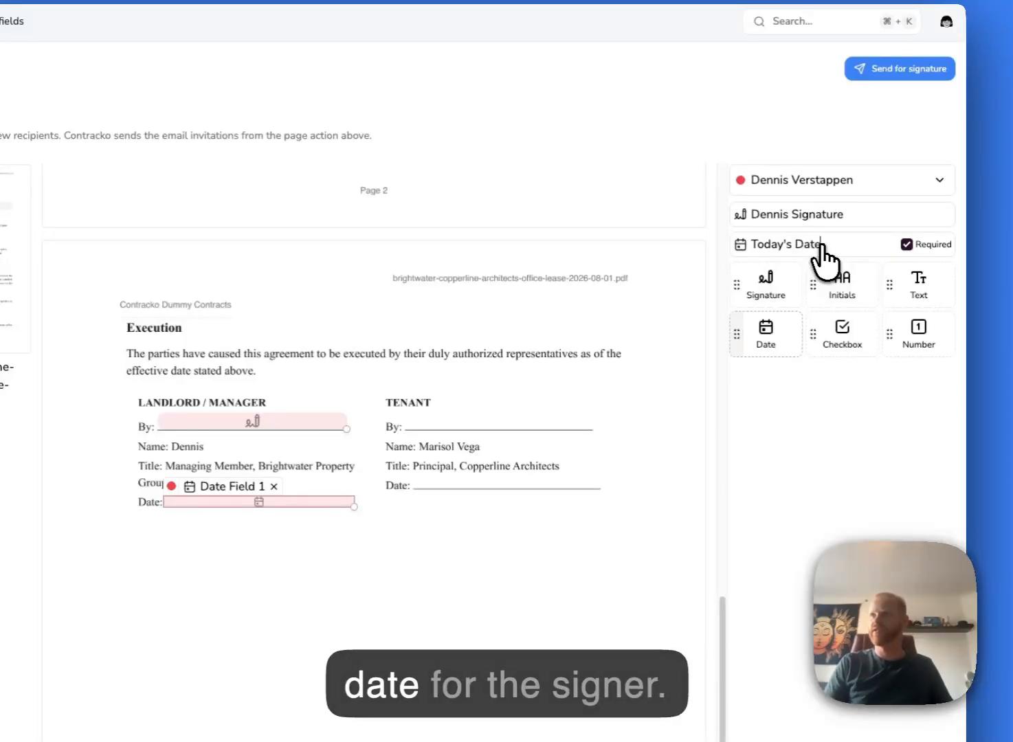
left_click(813, 436)
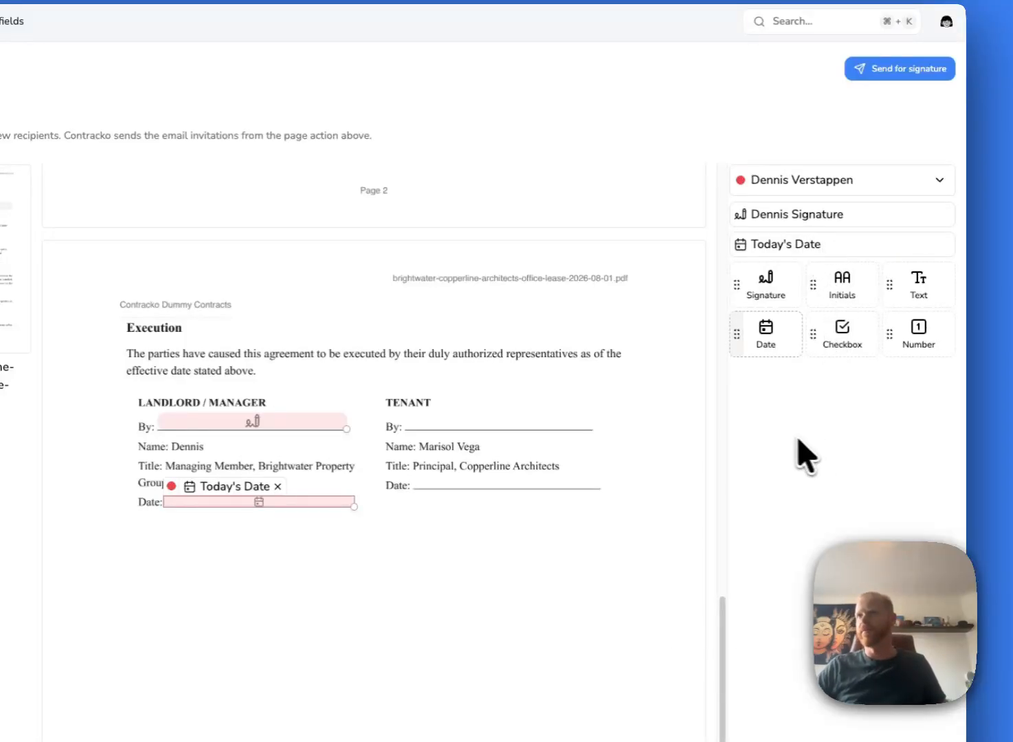
left_click(799, 180)
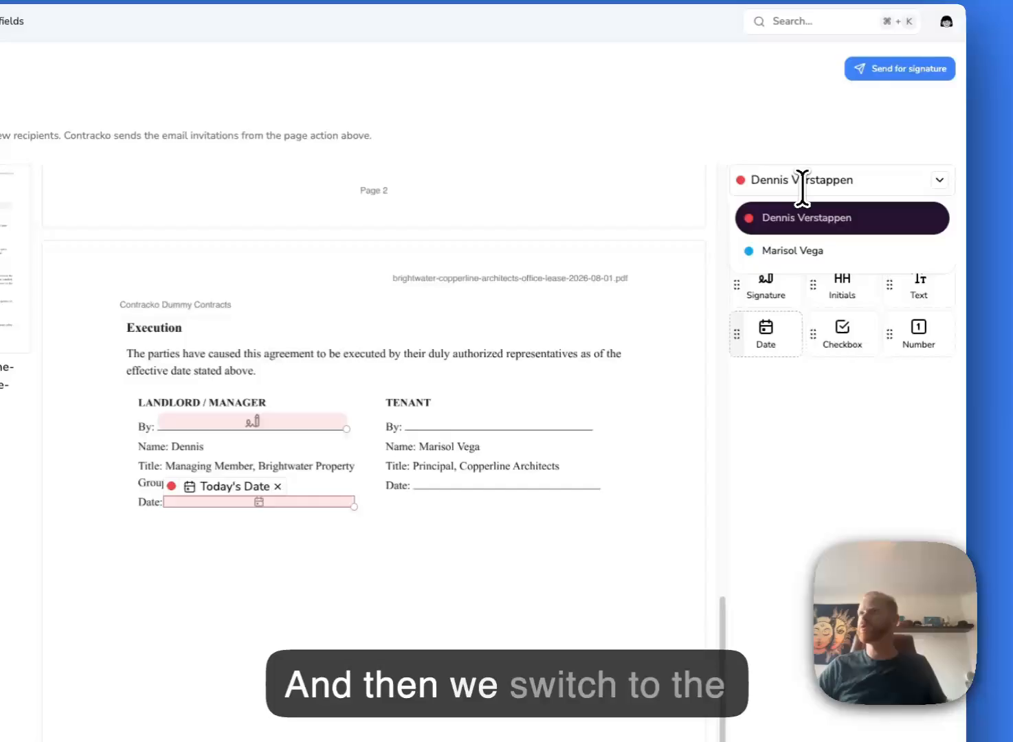
- For the tenant, place a signature field on the Tenant By line, named with her first name plus 'Signature'
left_click(798, 251)
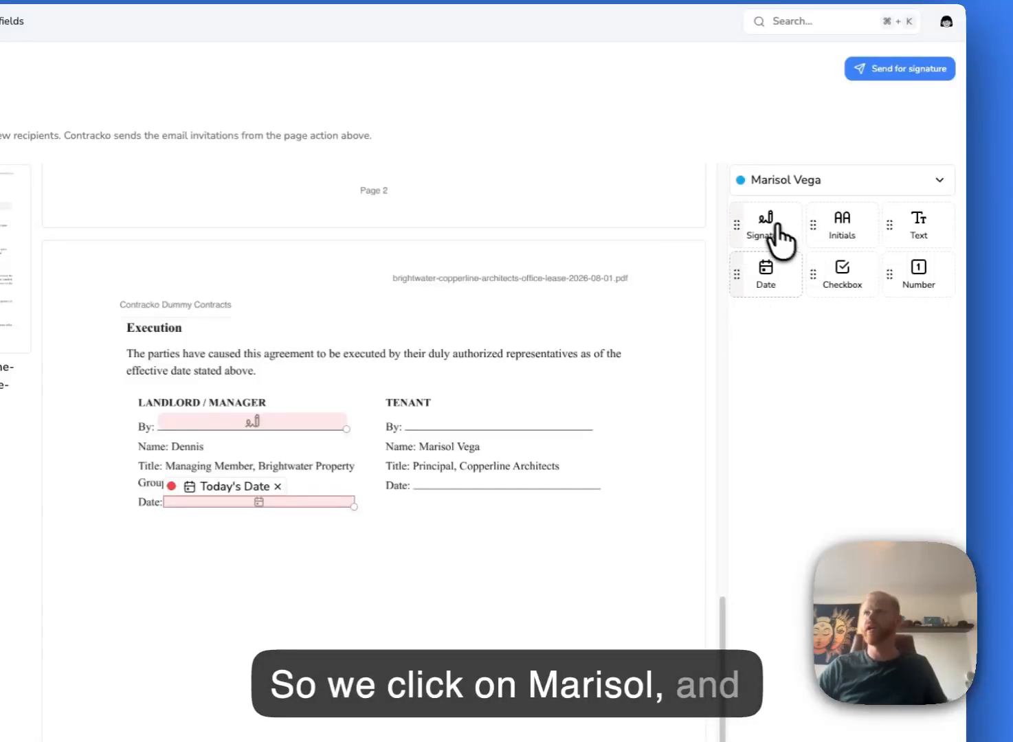
left_click(776, 228)
left_click_drag(411, 413, 591, 432)
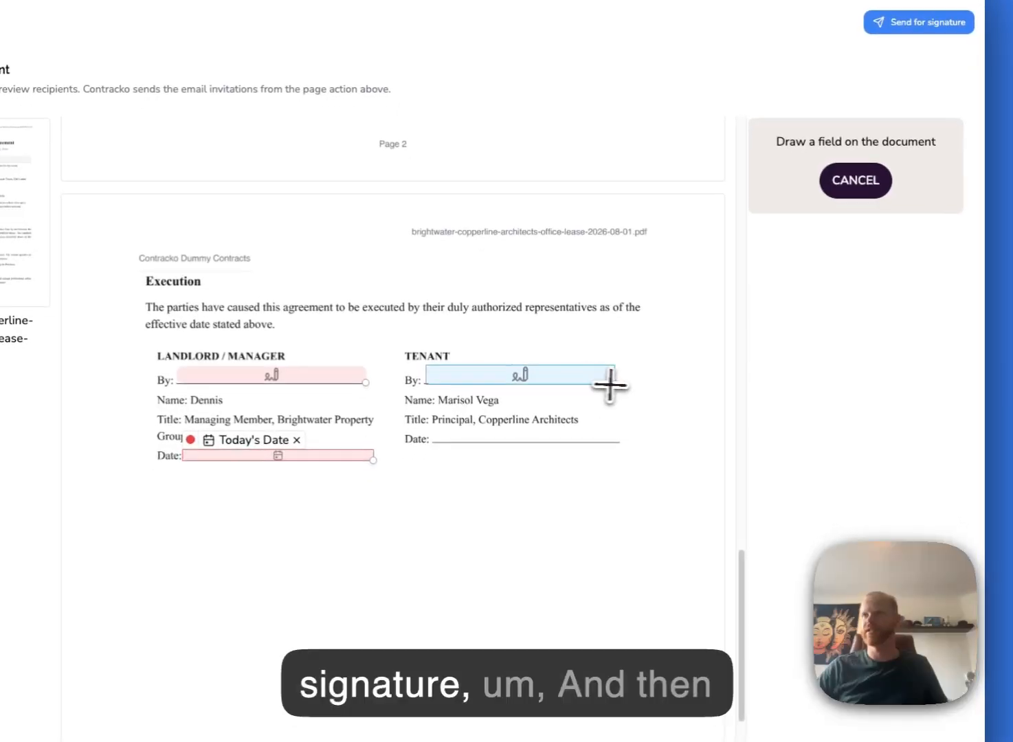
left_click_drag(610, 384, 615, 384)
left_click(818, 164)
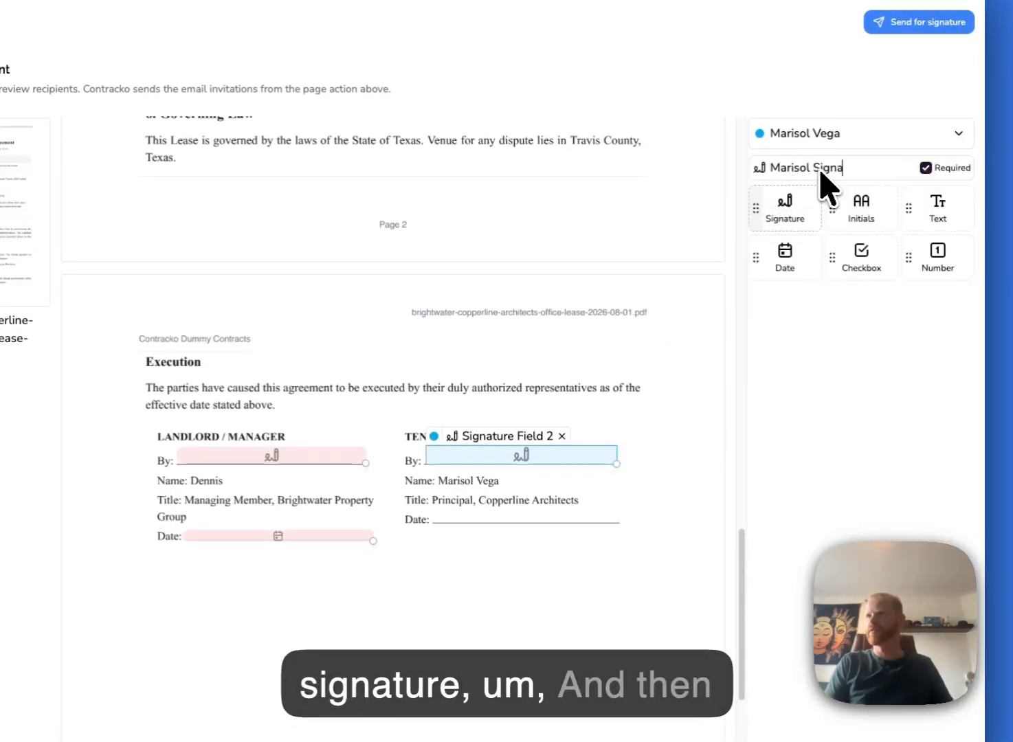
type("Marisol Signature")
left_click(810, 353)
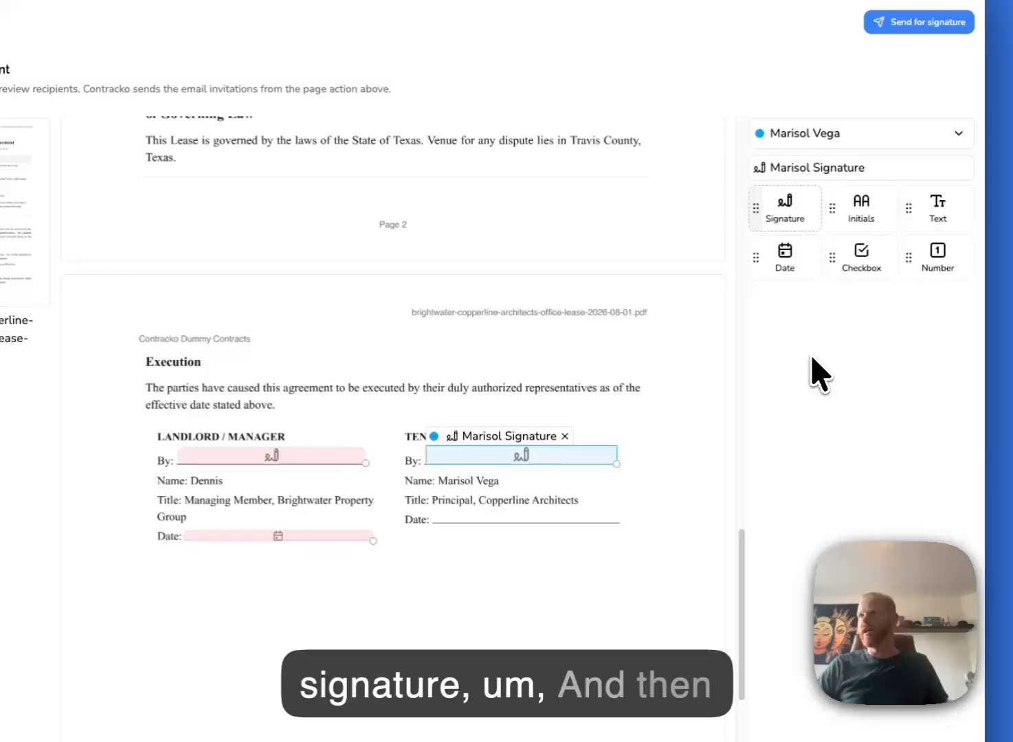
- Place a date field on the Tenant Date line named 'Today's date'
left_click(784, 254)
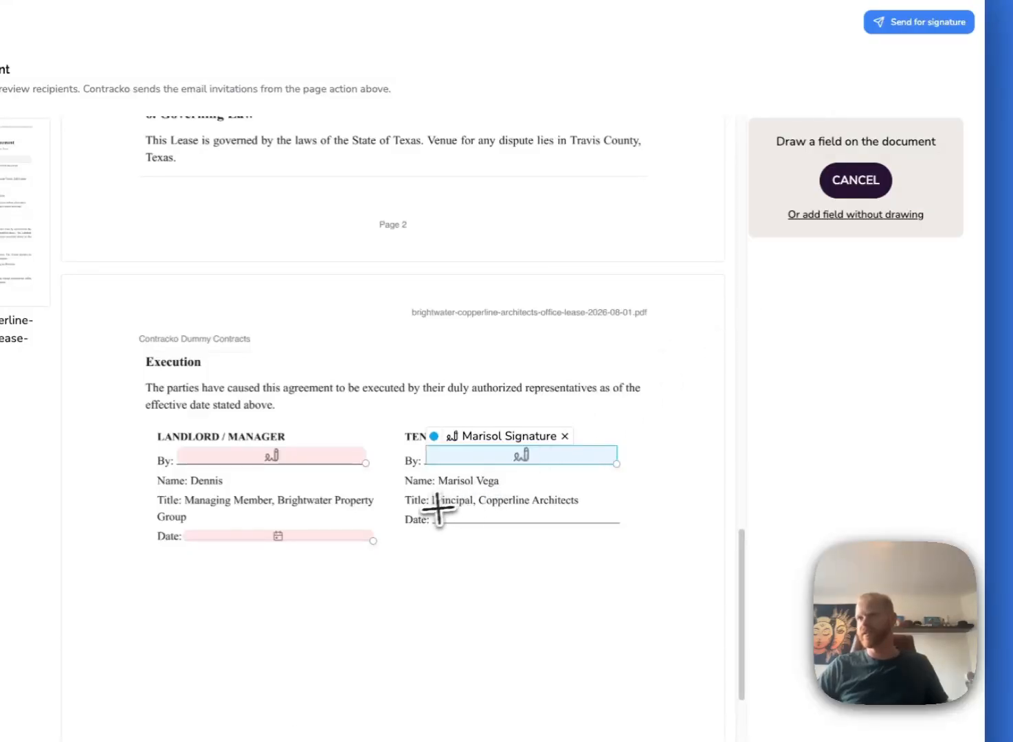
left_click_drag(430, 510, 622, 525)
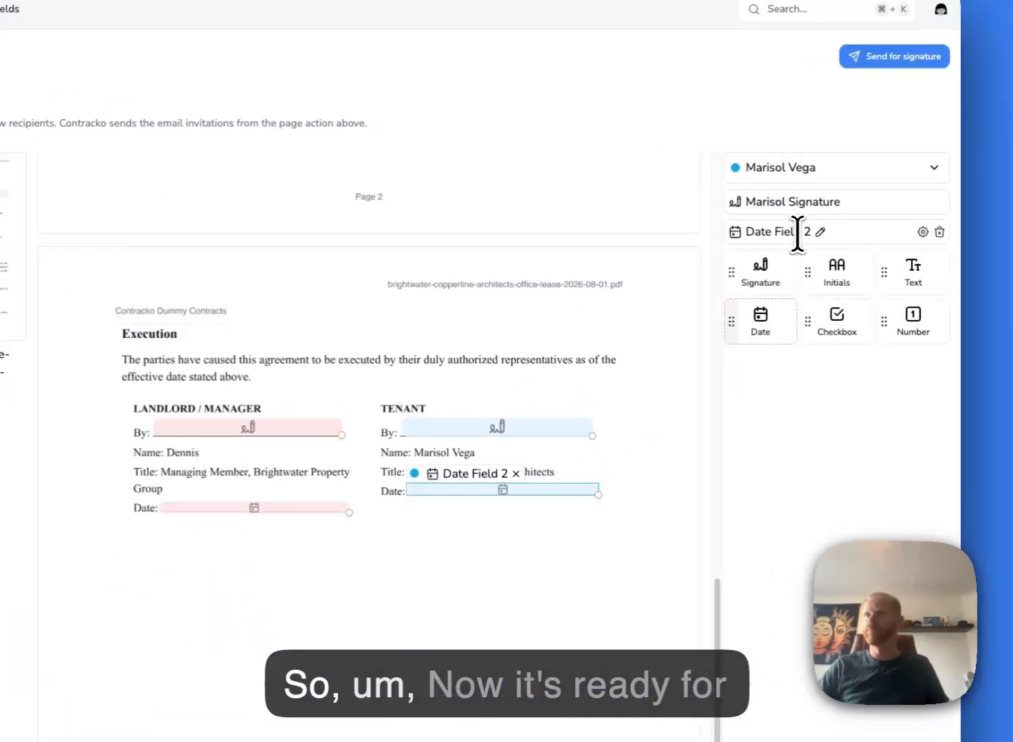
left_click(845, 223)
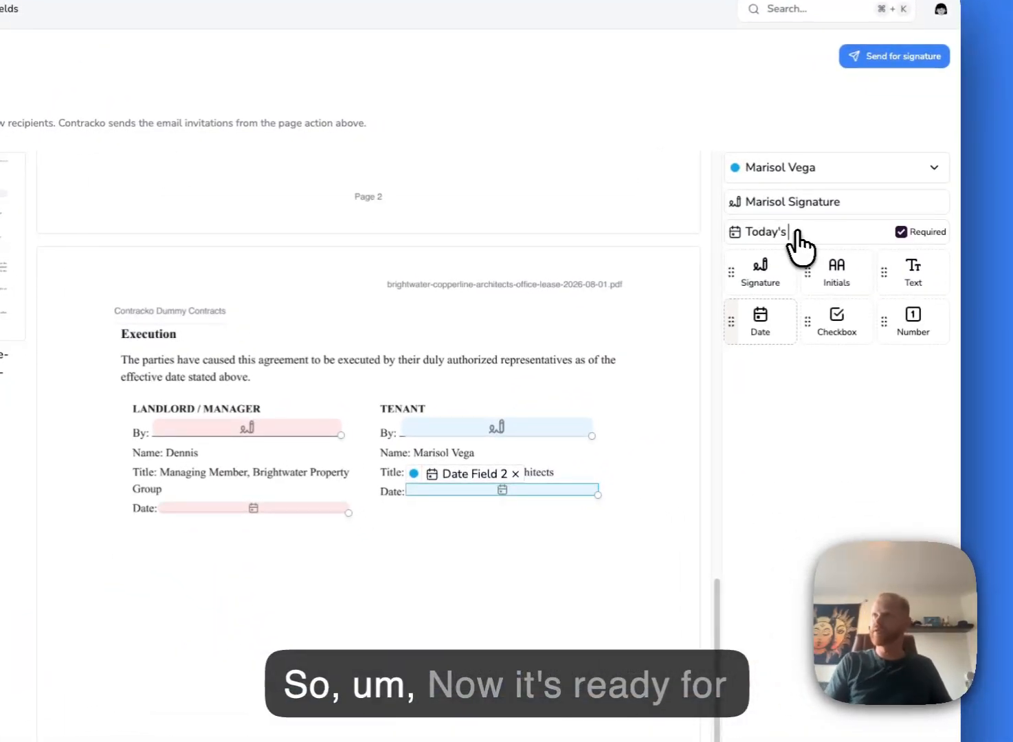
type("Today's date")
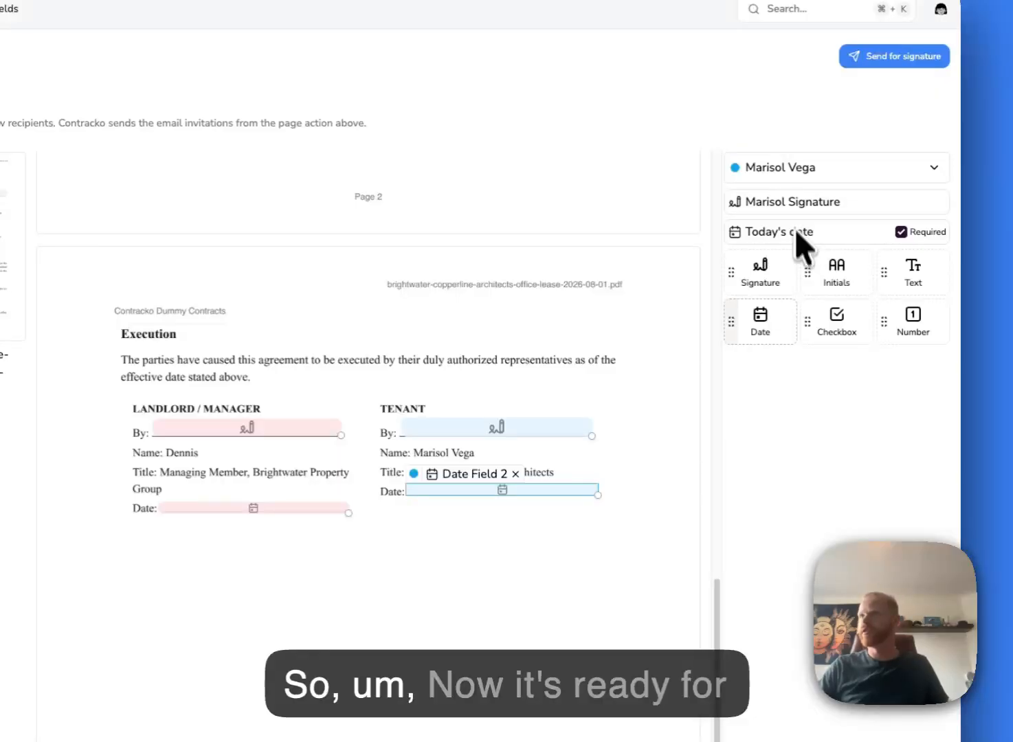
left_click(809, 417)
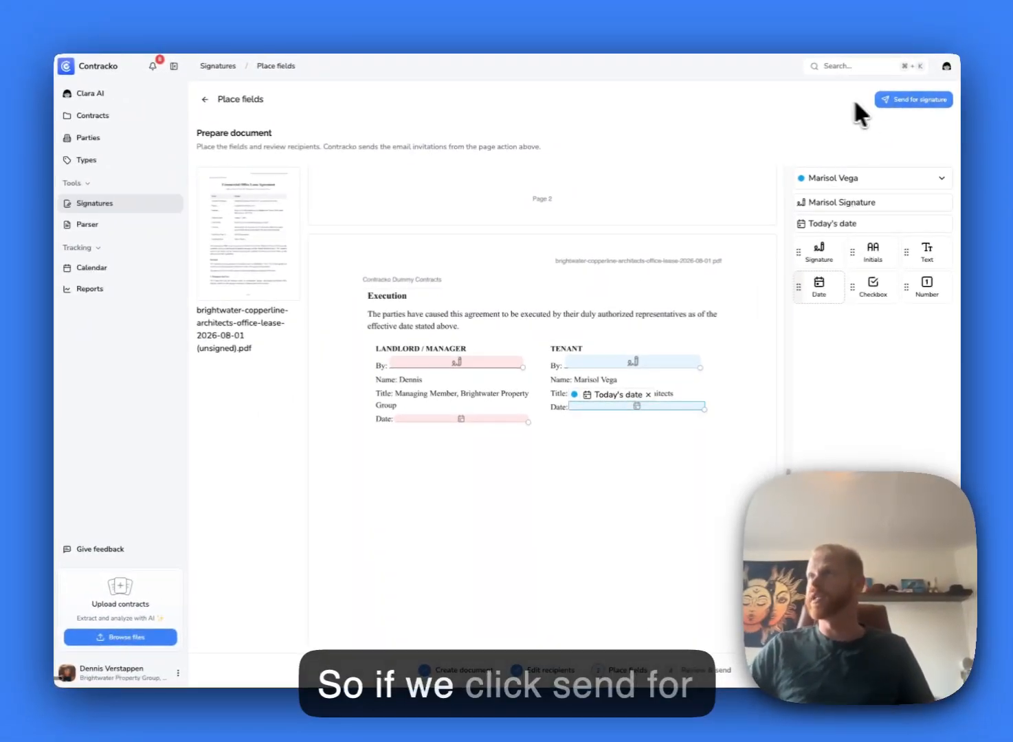
- Send the lease for sequential signing and review its recipients on the request page
left_click(891, 100)
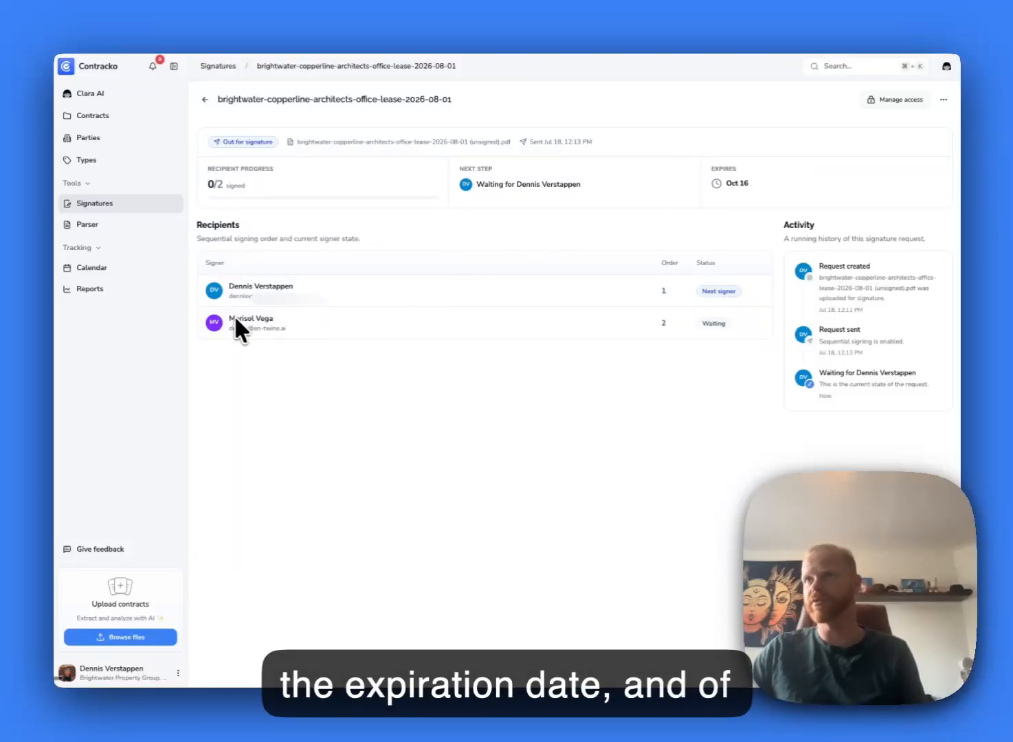
triple_click(234, 288)
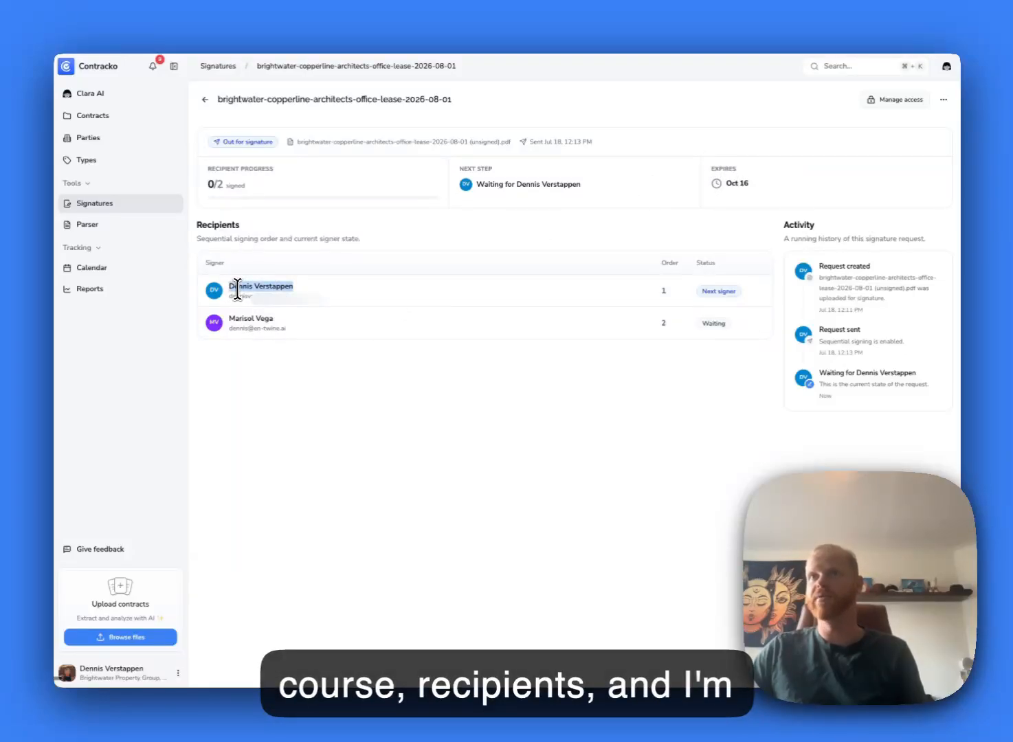
left_click(245, 287)
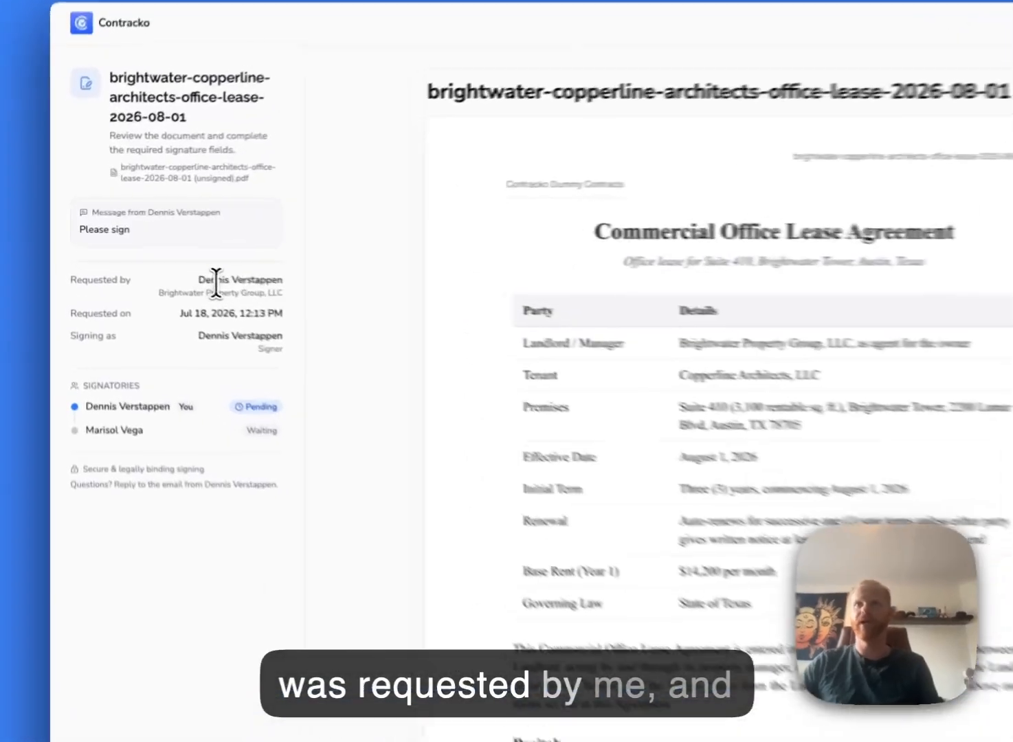
- Review the requester and signer names, then scroll down to the Execution page
triple_click(178, 264)
triple_click(209, 343)
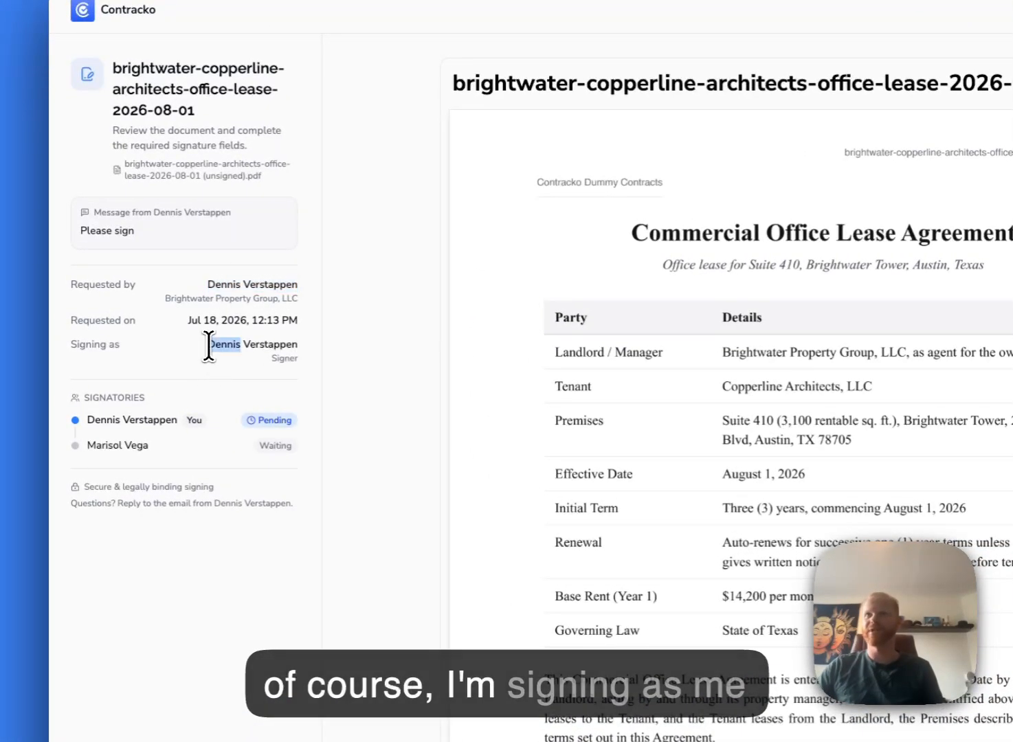
left_click(230, 344)
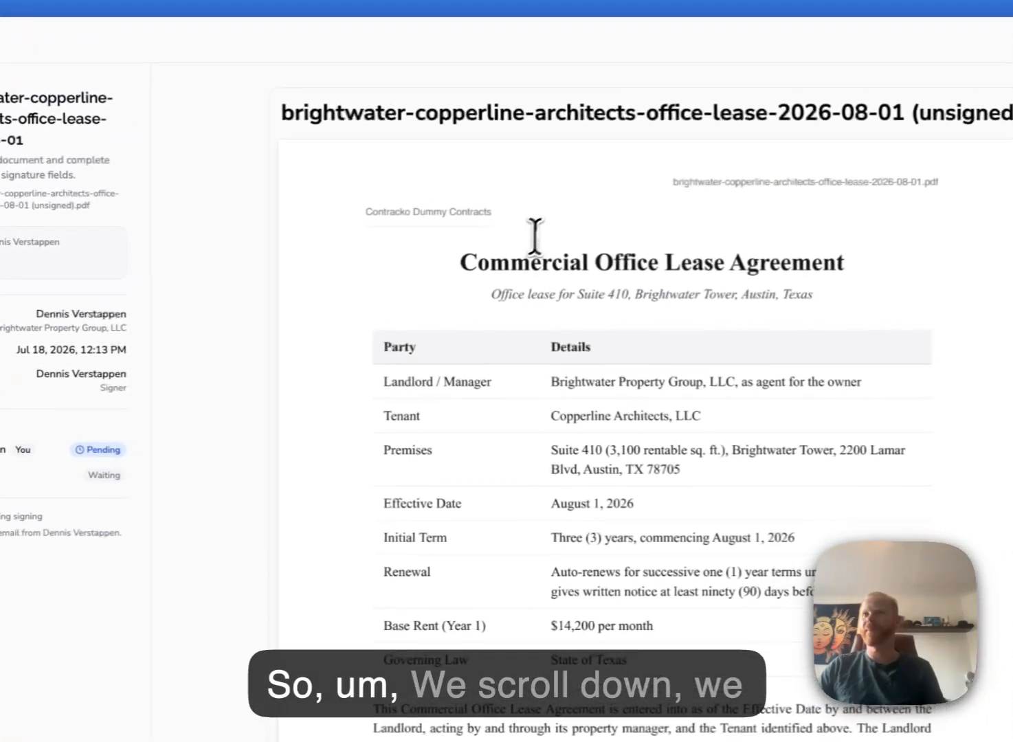
scroll(534, 235, "down", 15)
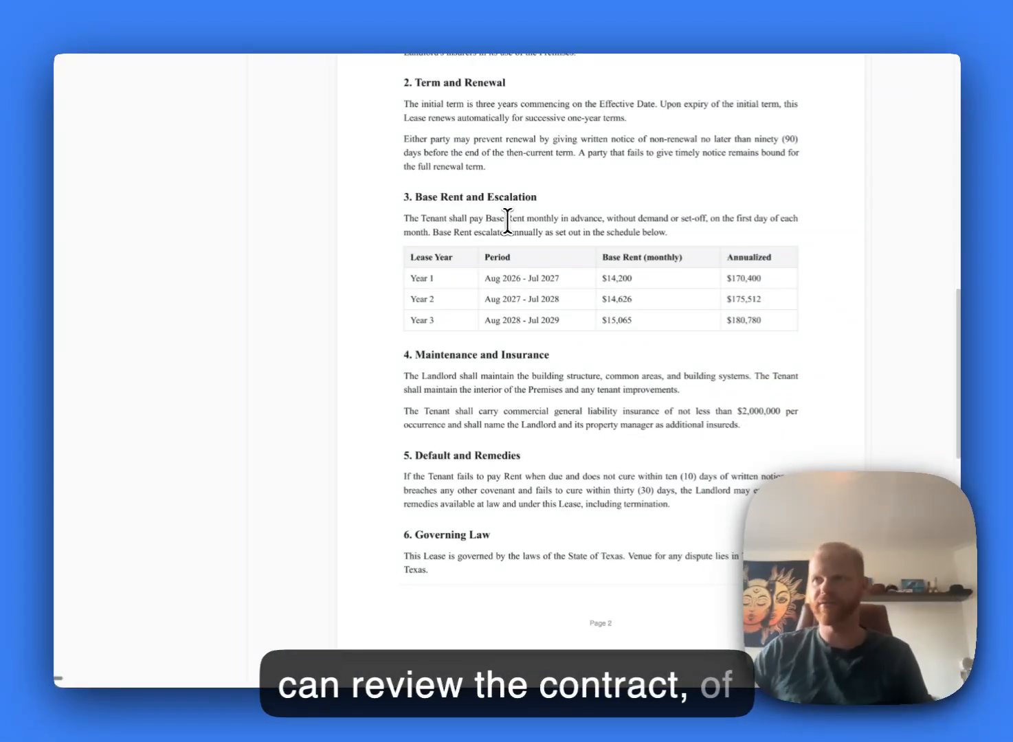
scroll(508, 234, "down", 10)
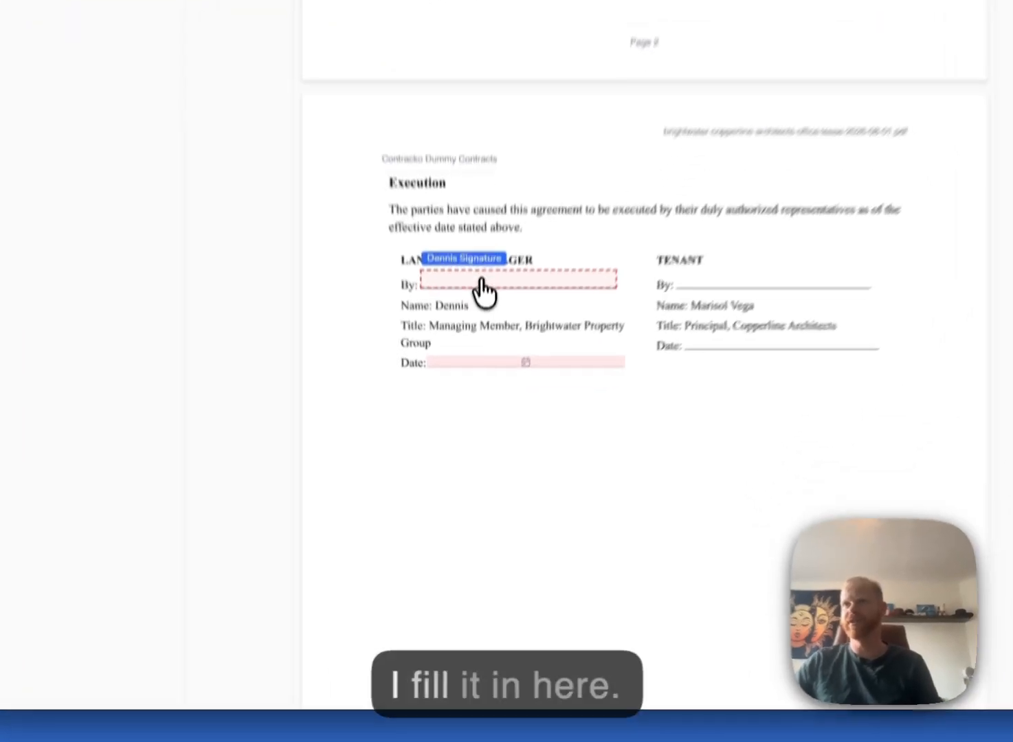
- Draw the landlord's signature on the By line and set his date to 18/07/2026
left_click(483, 360)
left_click_drag(406, 545, 510, 568)
mouse_move(474, 510)
left_mouse_down()
mouse_move(565, 536)
mouse_move(581, 565)
left_mouse_up()
left_click(565, 643)
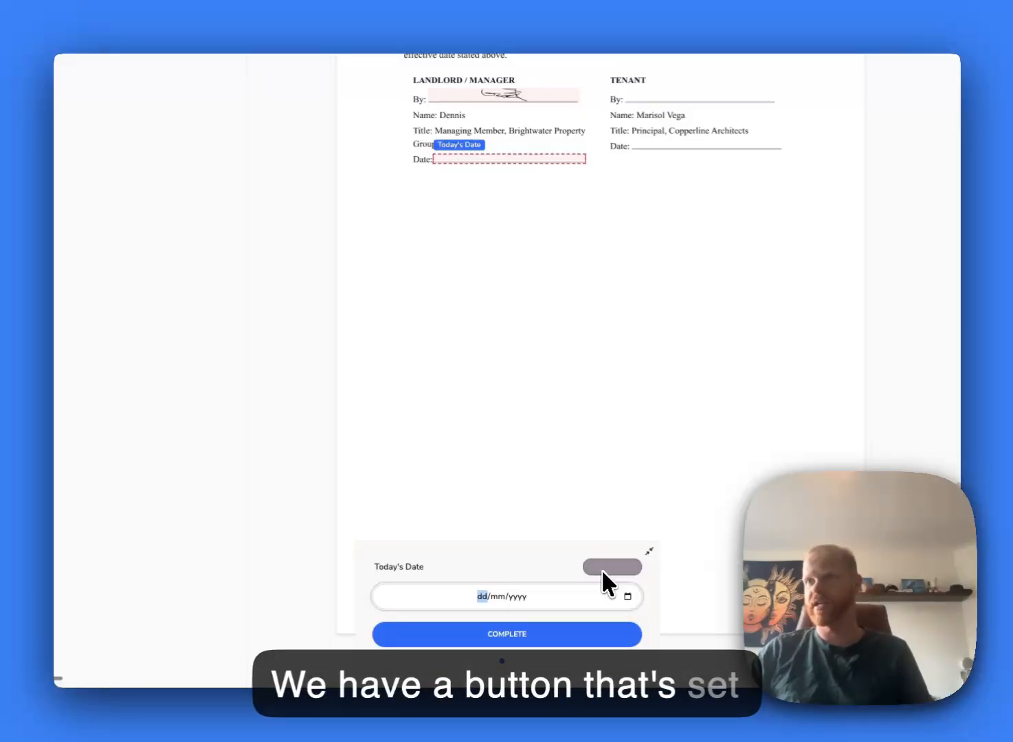
left_click(606, 568)
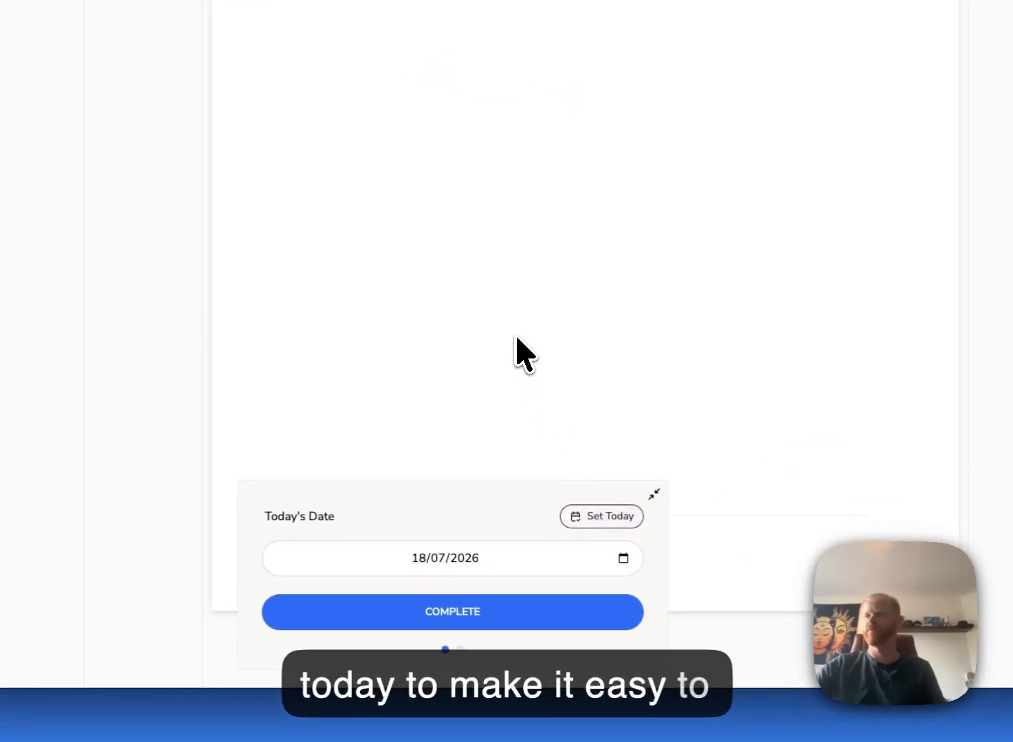
- Complete the landlord's signing of the lease
left_click(533, 610)
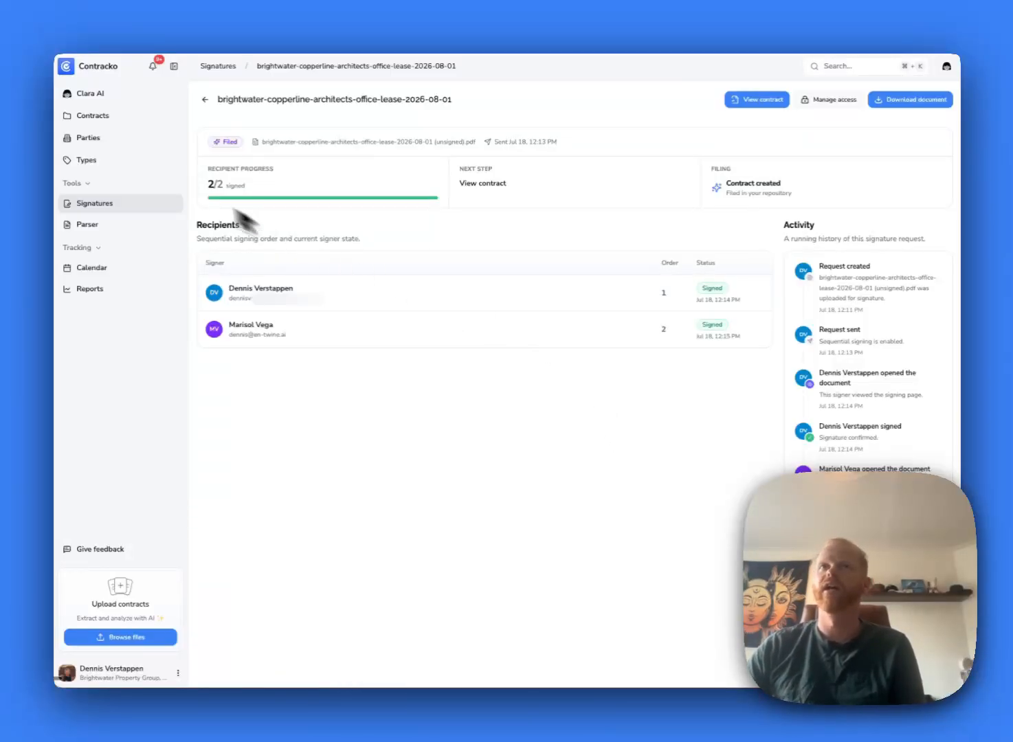
- View the filed 'Commercial office lease for Suite 410' contract from the request page
left_click(754, 103)
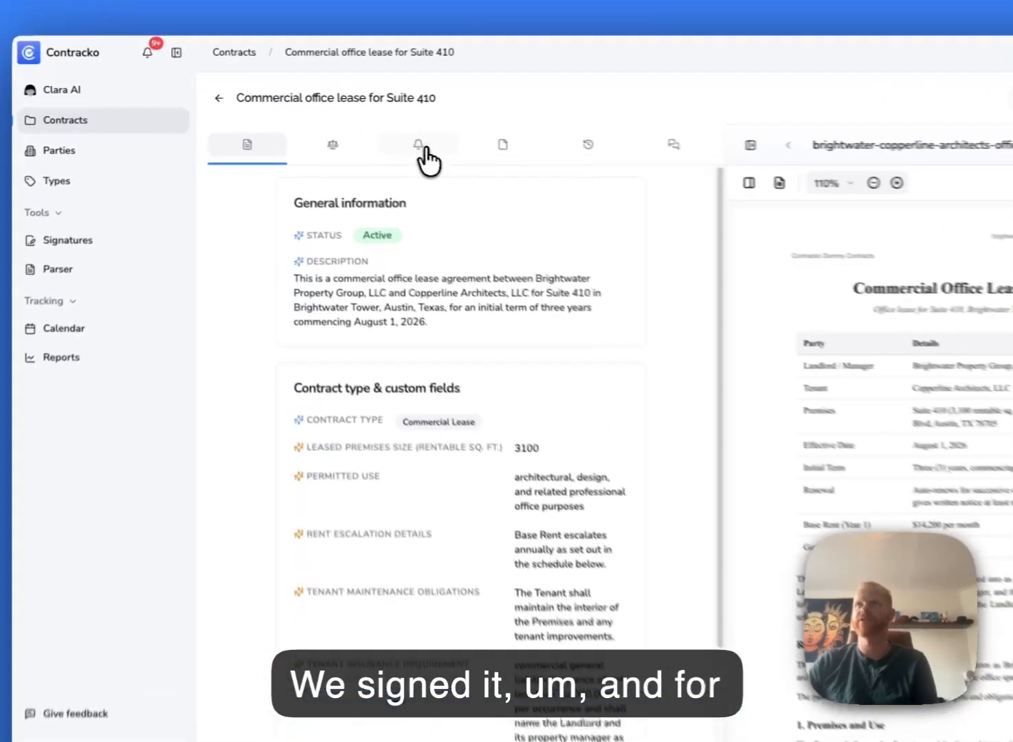
left_click(352, 134)
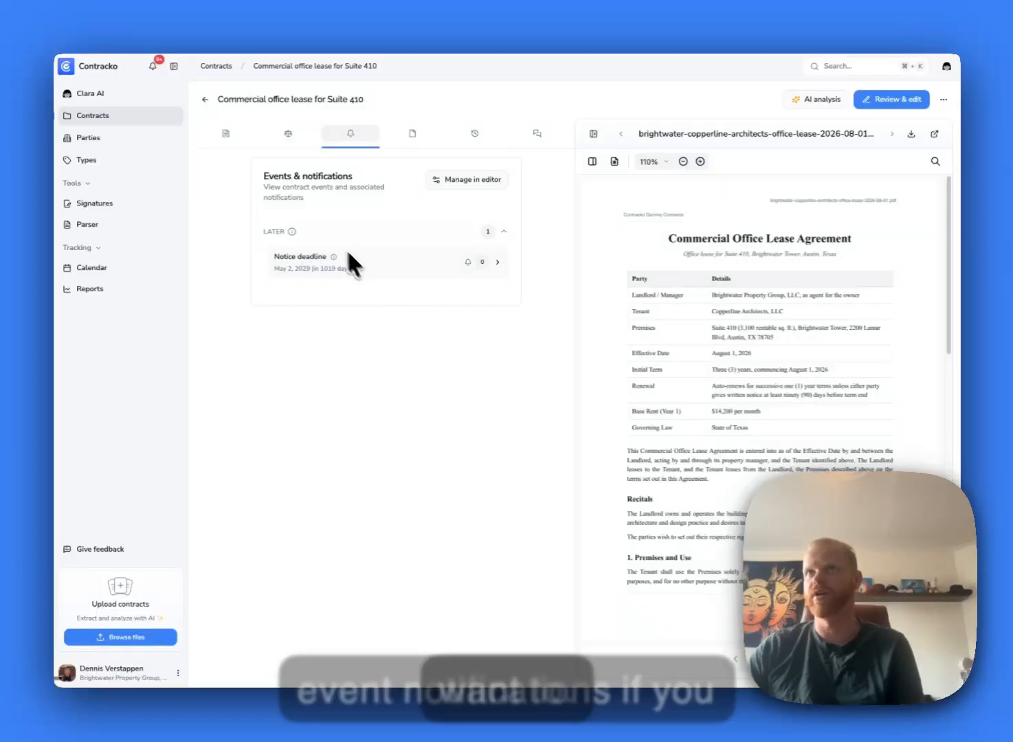
left_click(226, 133)
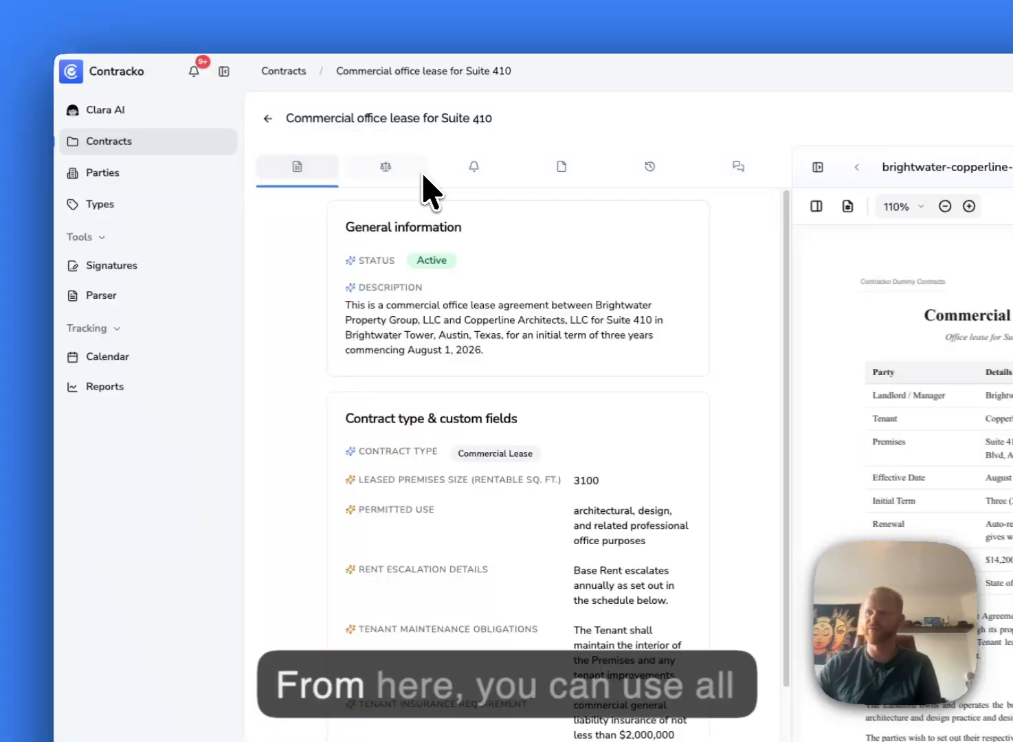